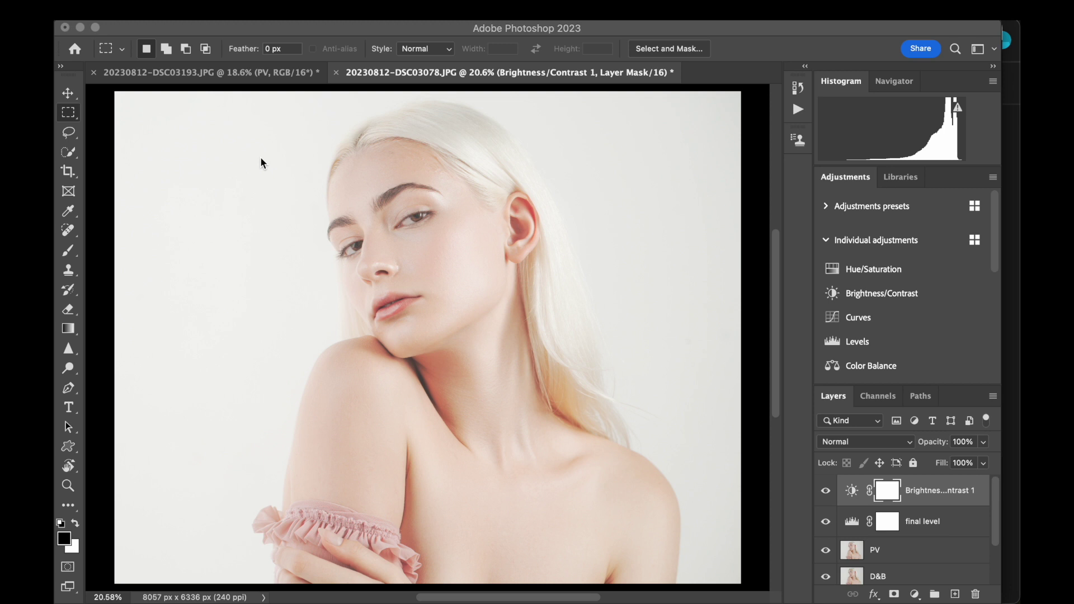
Hide the Brightness/Contrast, final level, PV, D&B and HEAL layers, leaving only the Background layer visible.
left_click(468, 280)
scroll(466, 281, "up", 3)
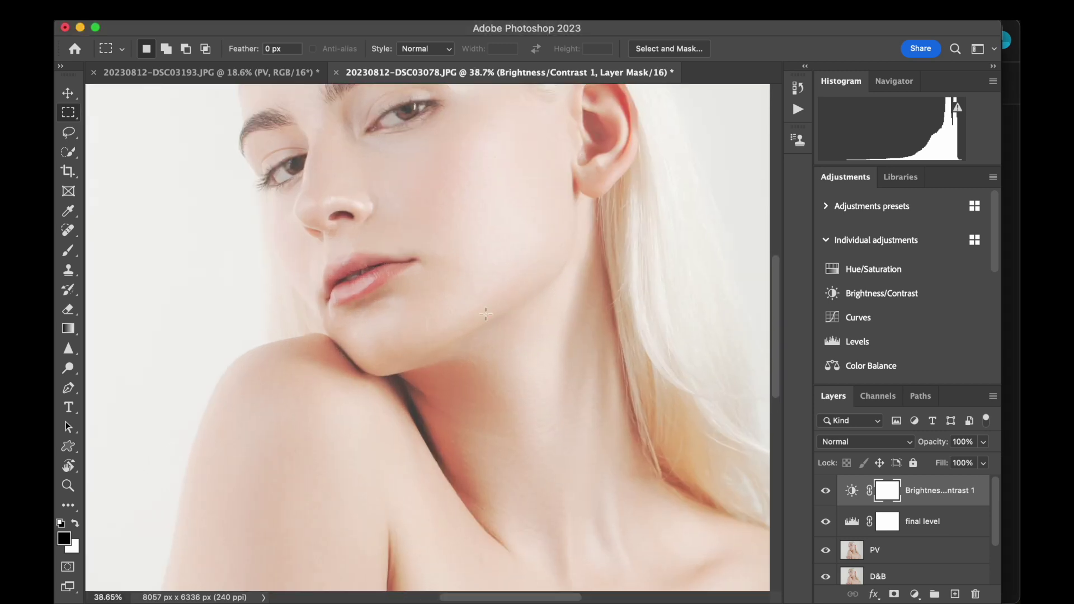
scroll(486, 313, "up", 4)
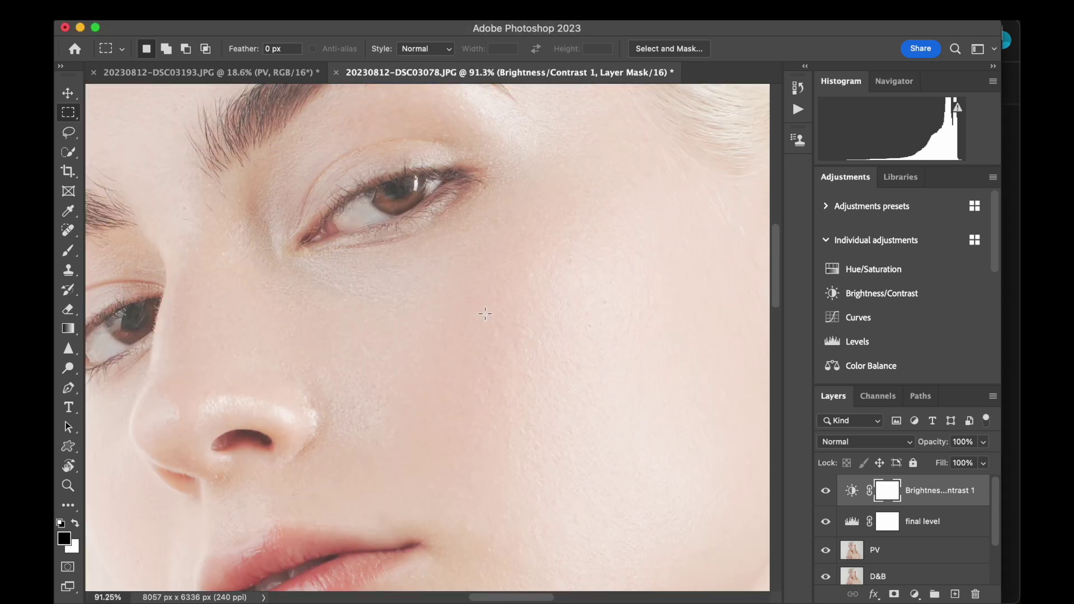
scroll(486, 313, "left", 3)
scroll(485, 314, "down", 3)
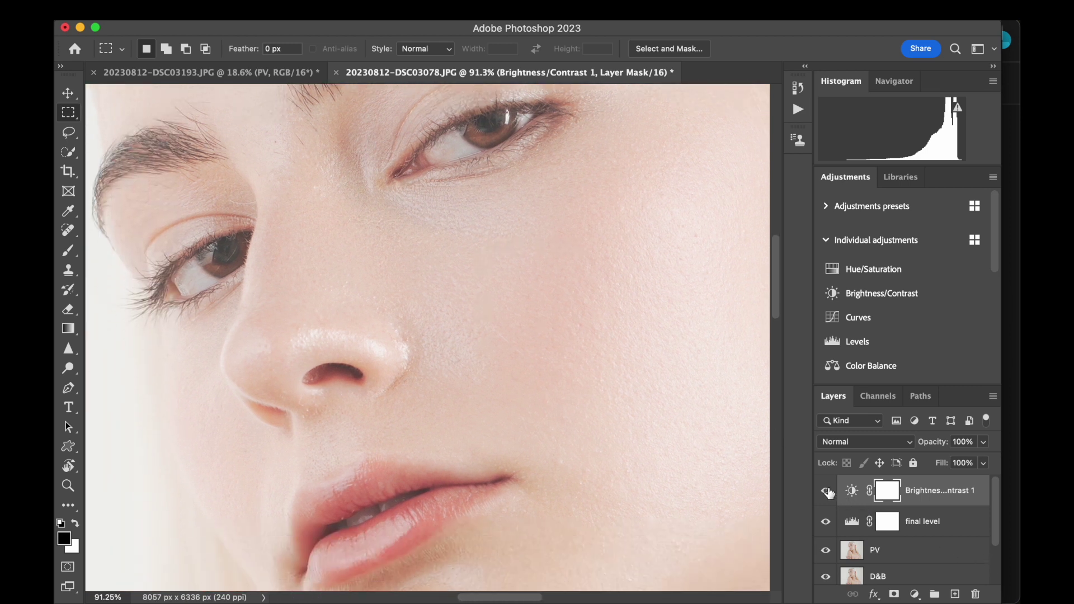
scroll(854, 534, "down", 2)
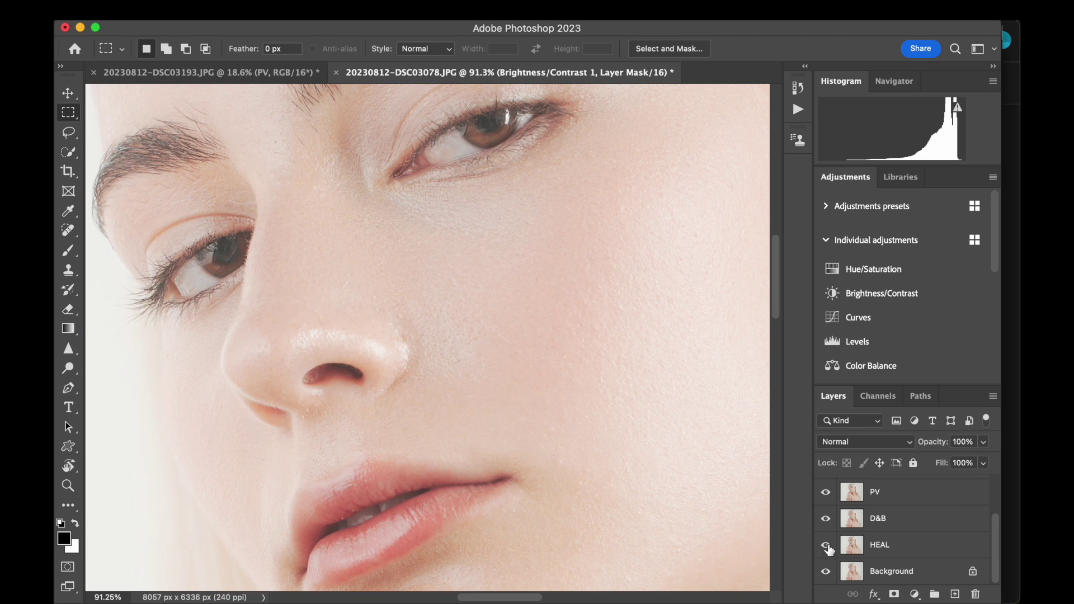
scroll(829, 550, "up", 2)
left_click(826, 491)
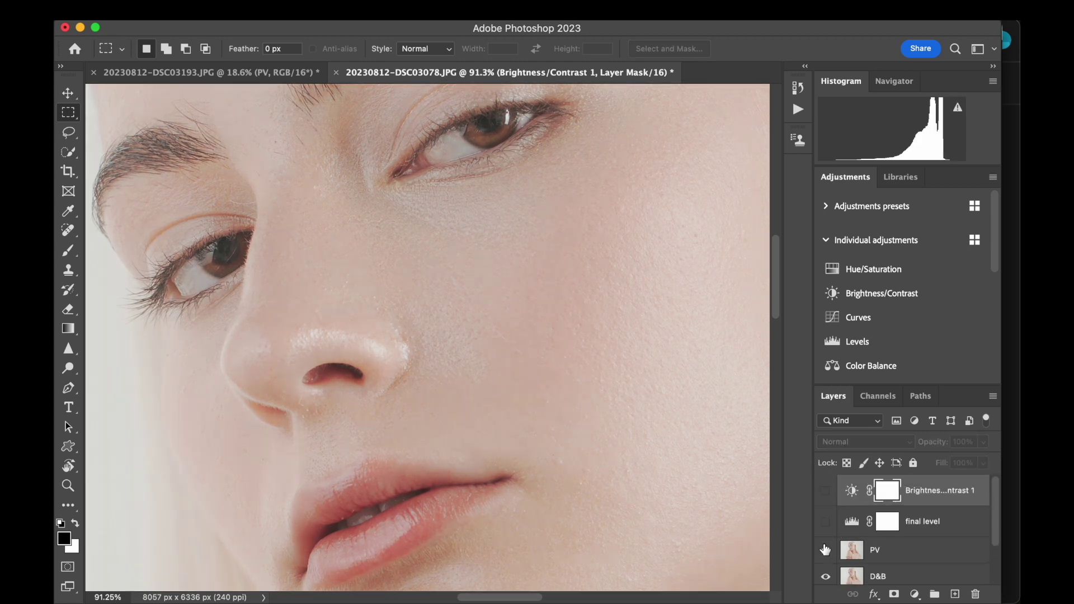
left_click(825, 550)
scroll(825, 551, "down", 2)
left_click_drag(826, 518, 825, 544)
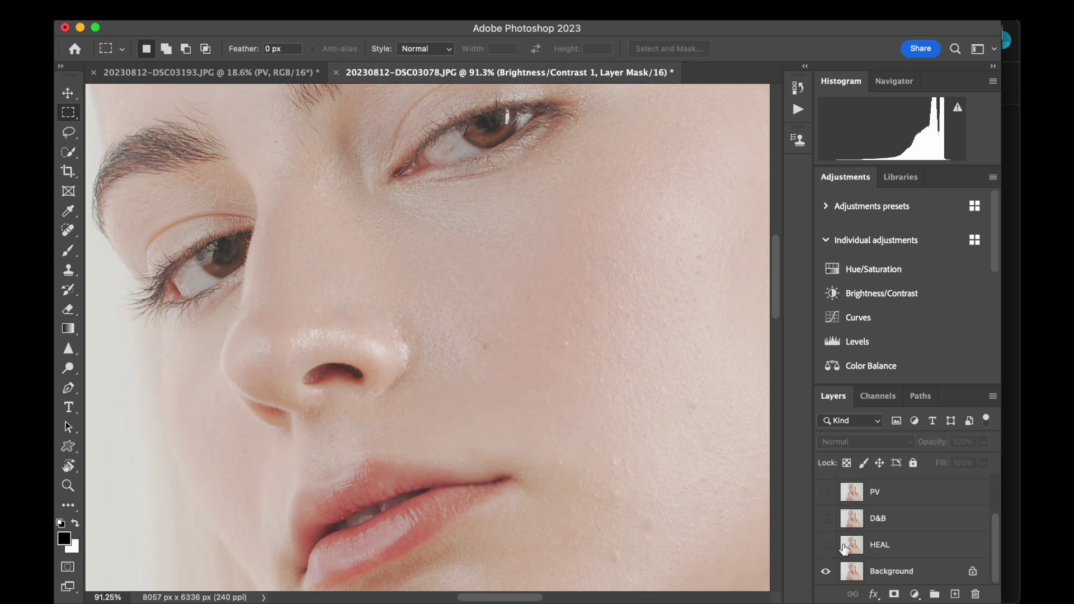
Examine the unretouched skin on the face, forehead, neck and shoulder, both close up and in the whole portrait.
key("super+0")
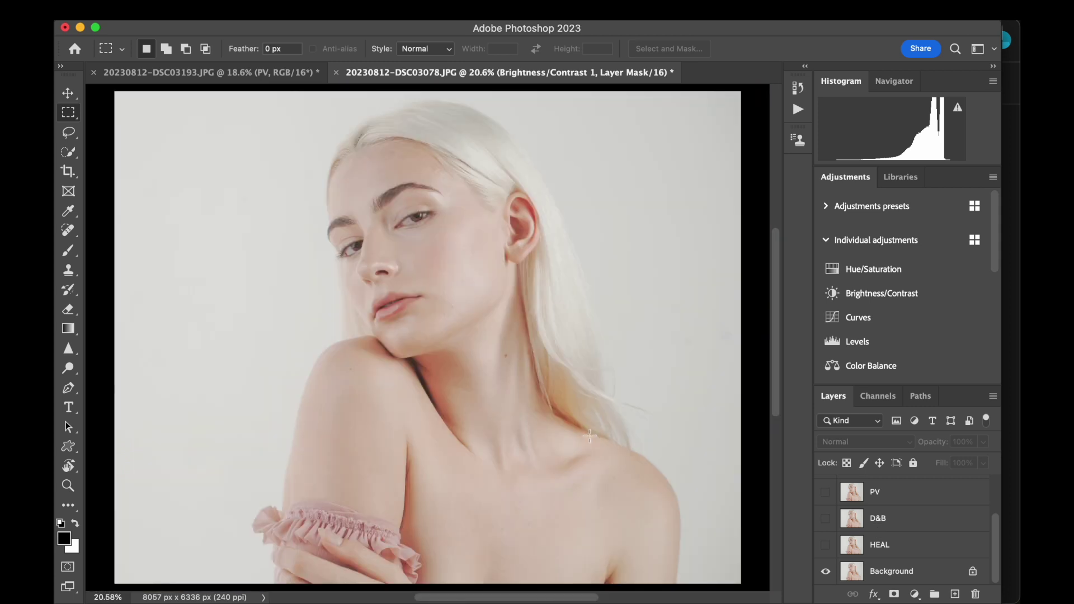
scroll(488, 315, "up", 5)
scroll(488, 315, "up", 3)
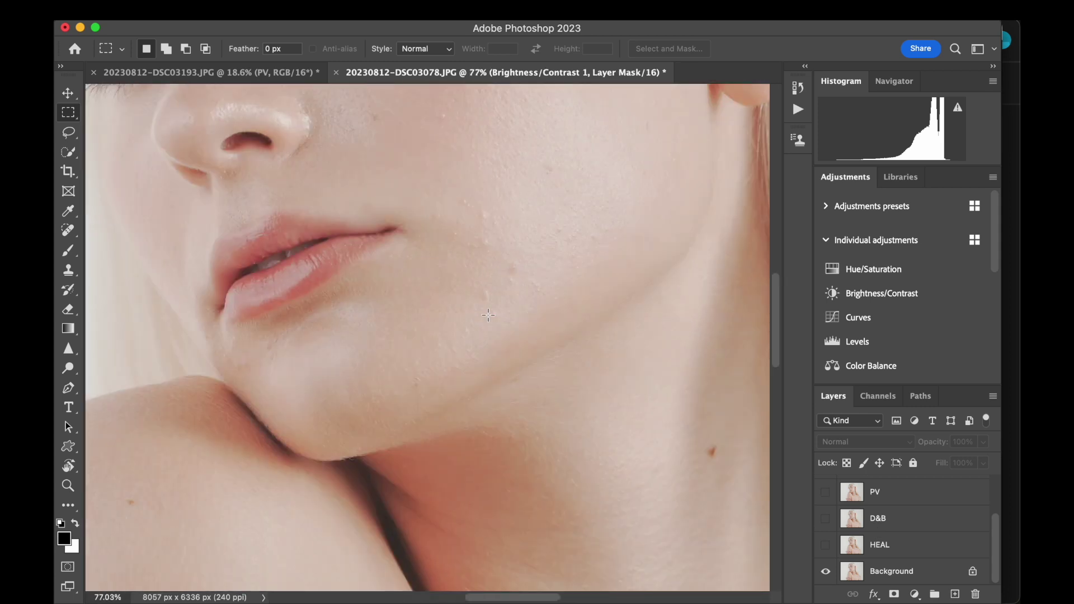
scroll(480, 376, "up", 10)
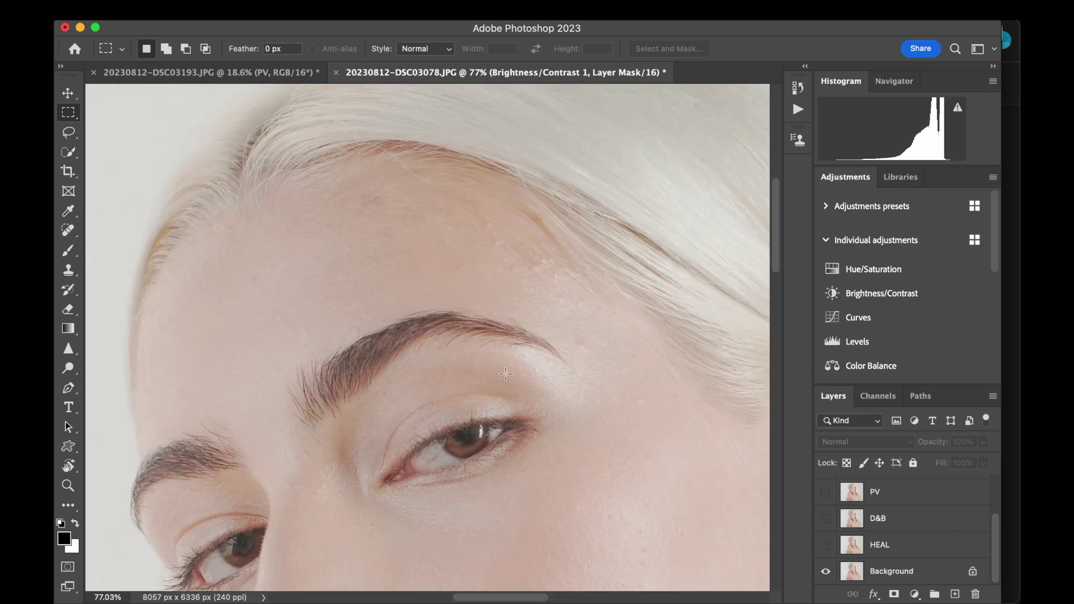
scroll(505, 373, "down", 2)
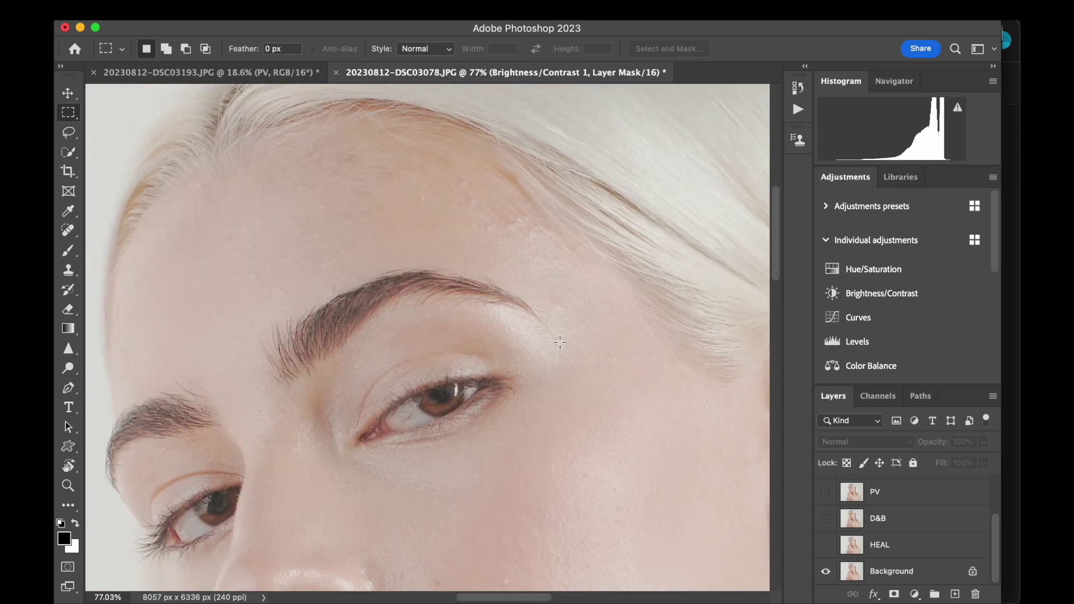
scroll(559, 341, "down", 6)
scroll(559, 342, "down", 10)
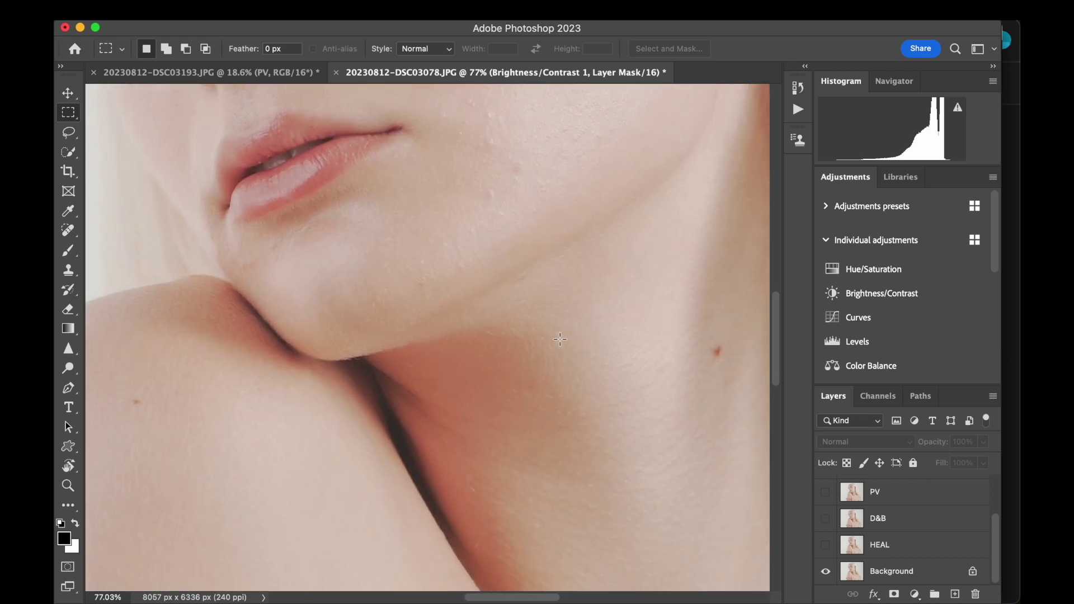
scroll(559, 339, "down", 5)
scroll(559, 339, "up", 15)
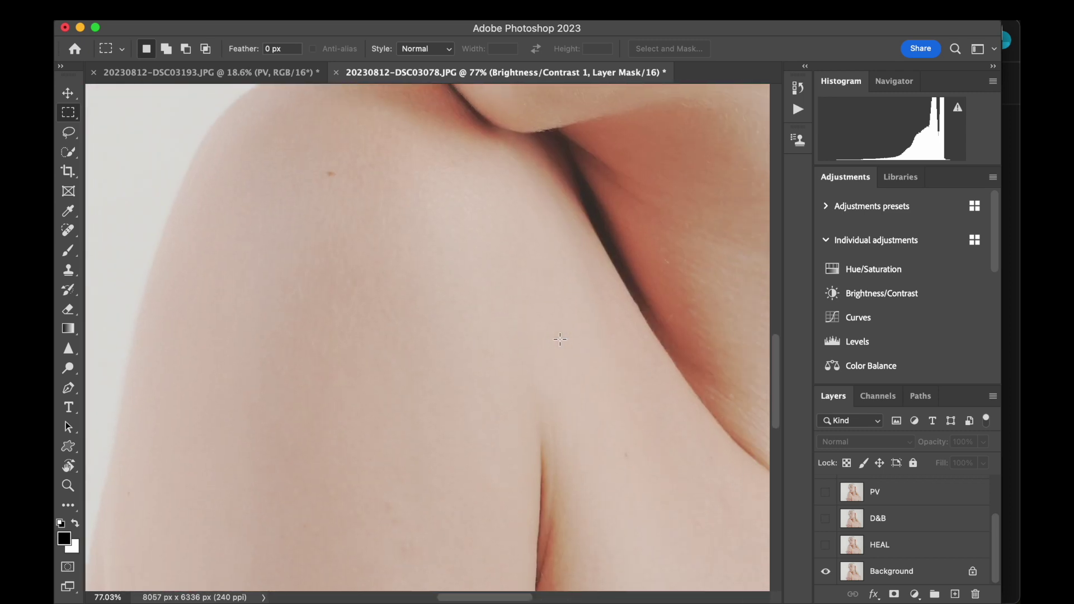
scroll(559, 339, "right", 3)
scroll(559, 339, "down", 5)
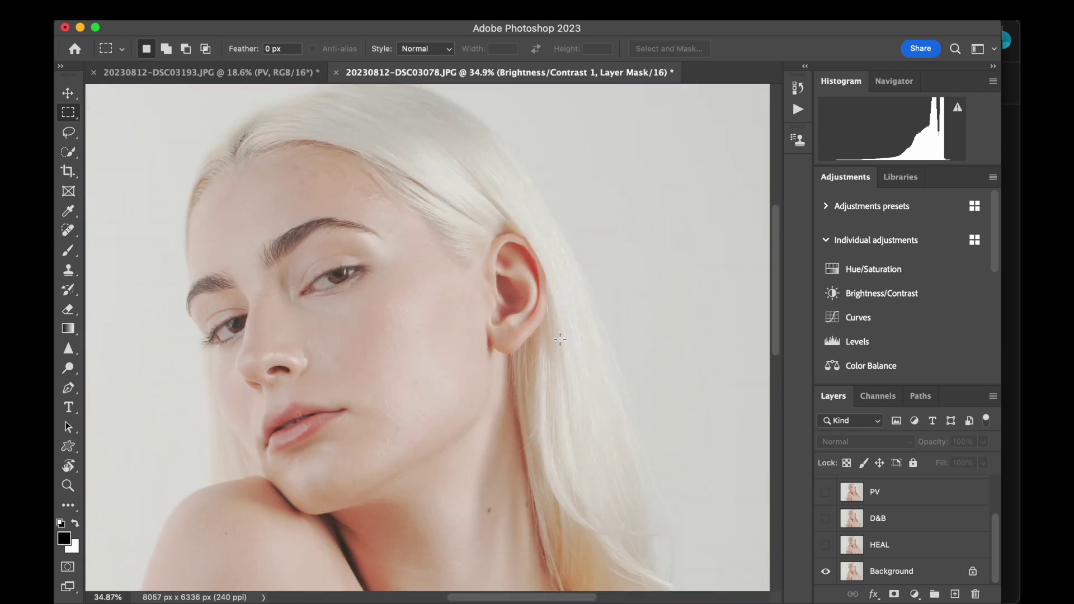
scroll(559, 339, "down", 4)
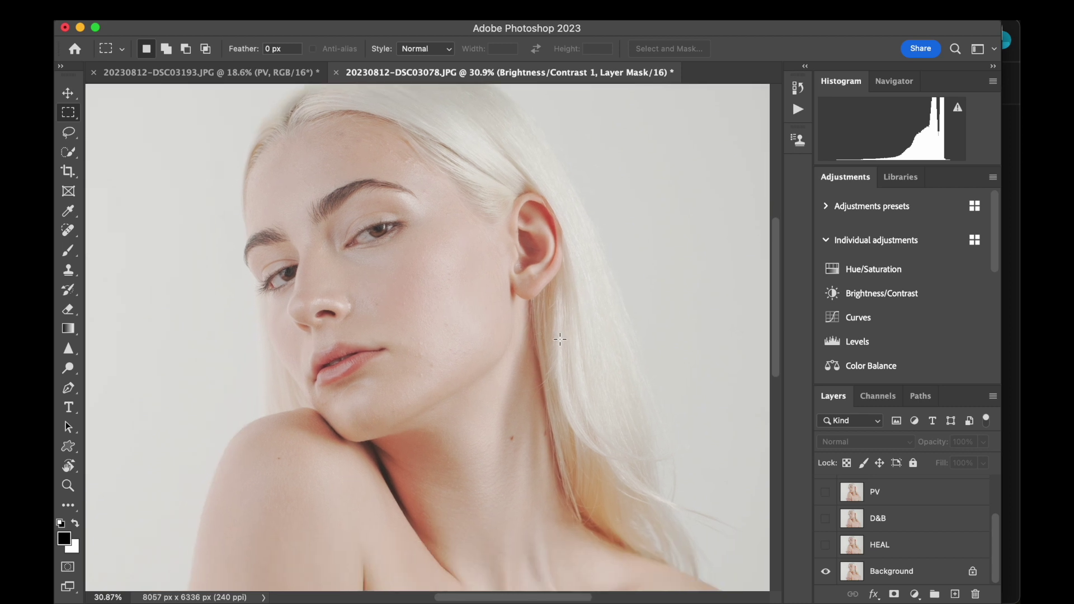
scroll(560, 339, "down", 2)
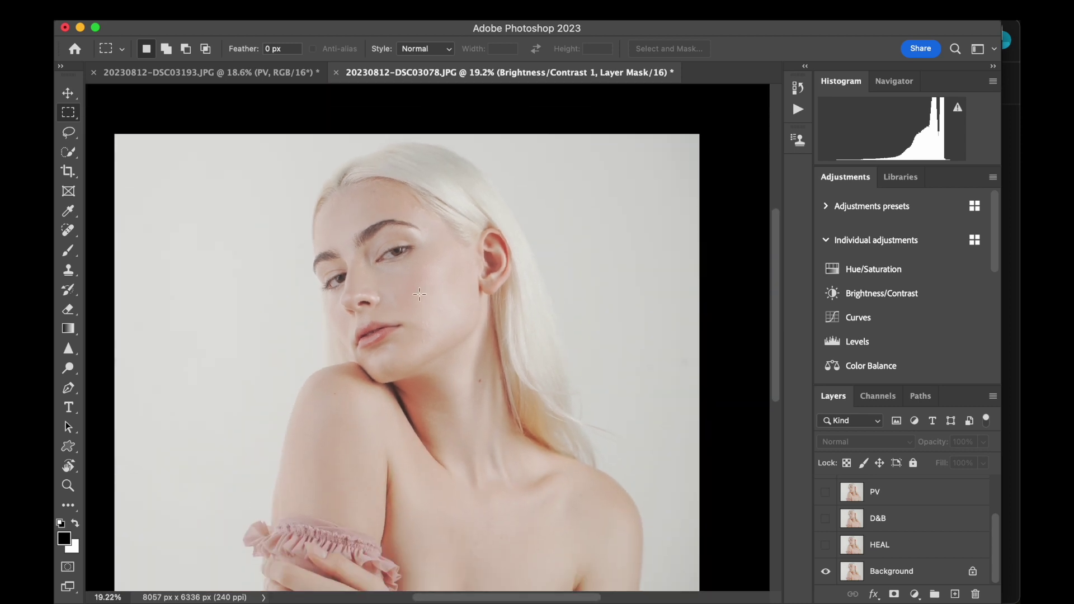
Examine the unretouched cheek and the area around the nose and mouth for blemishes and uneven texture.
scroll(419, 294, "up", 10)
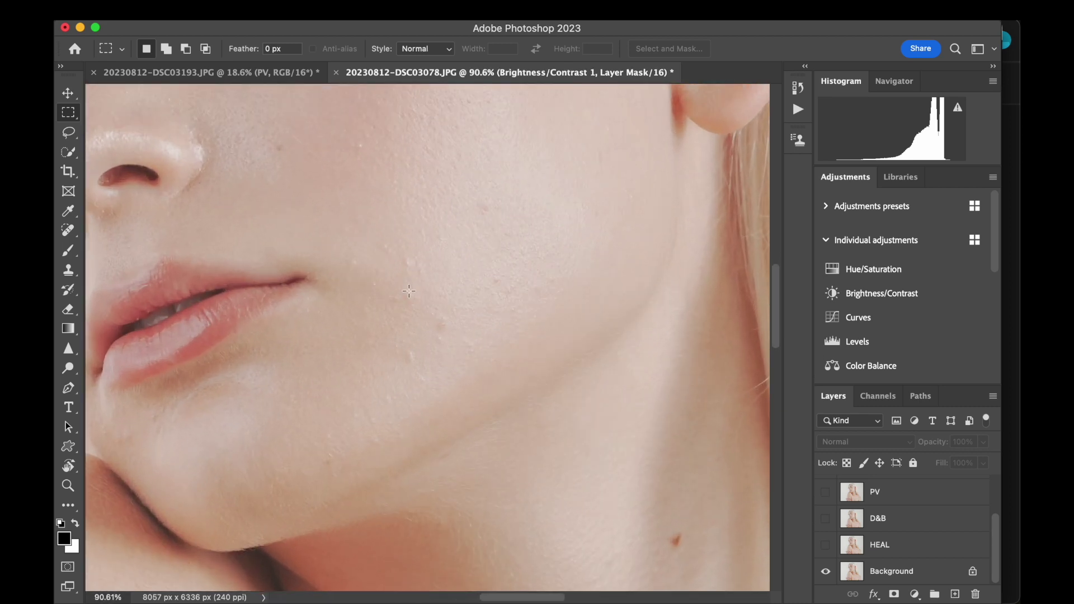
scroll(409, 291, "up", 3)
scroll(409, 290, "left", 3)
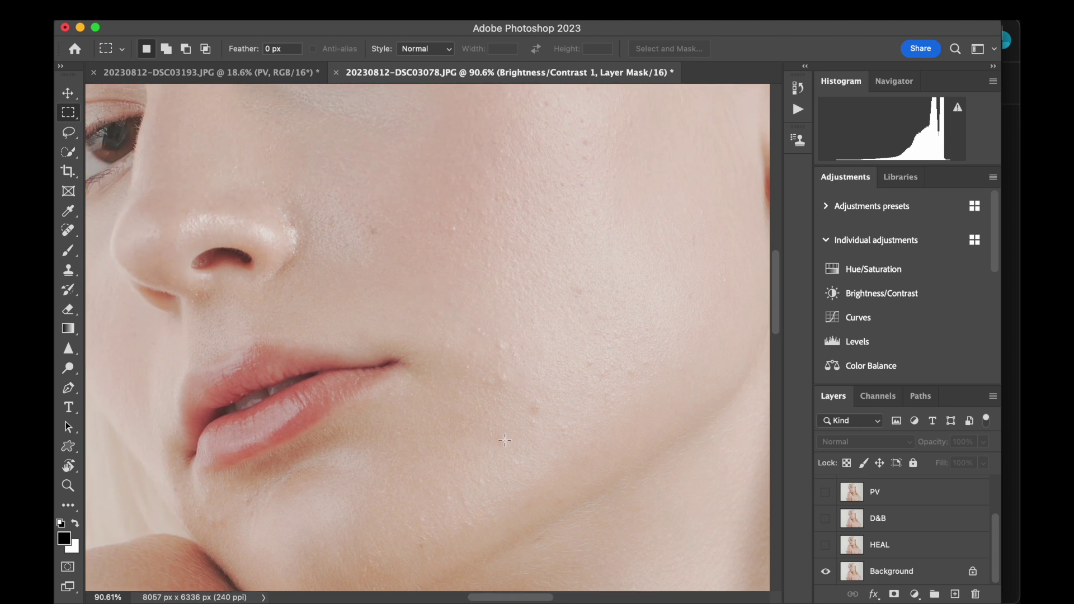
scroll(402, 408, "up", 3)
scroll(402, 407, "left", 2)
scroll(401, 408, "down", 4)
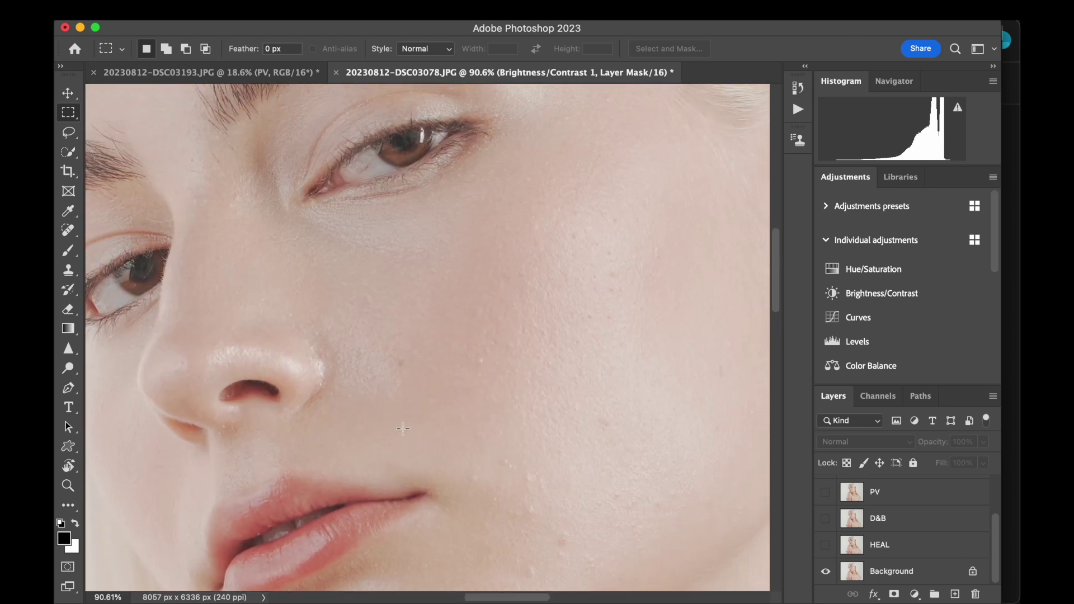
scroll(612, 389, "down", 2)
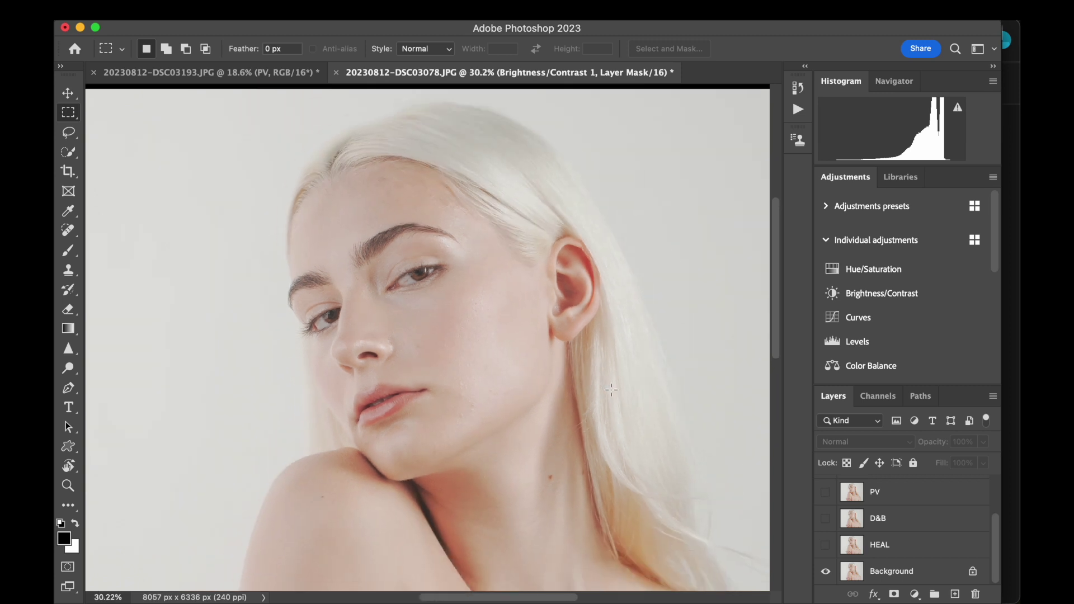
scroll(518, 346, "down", 1)
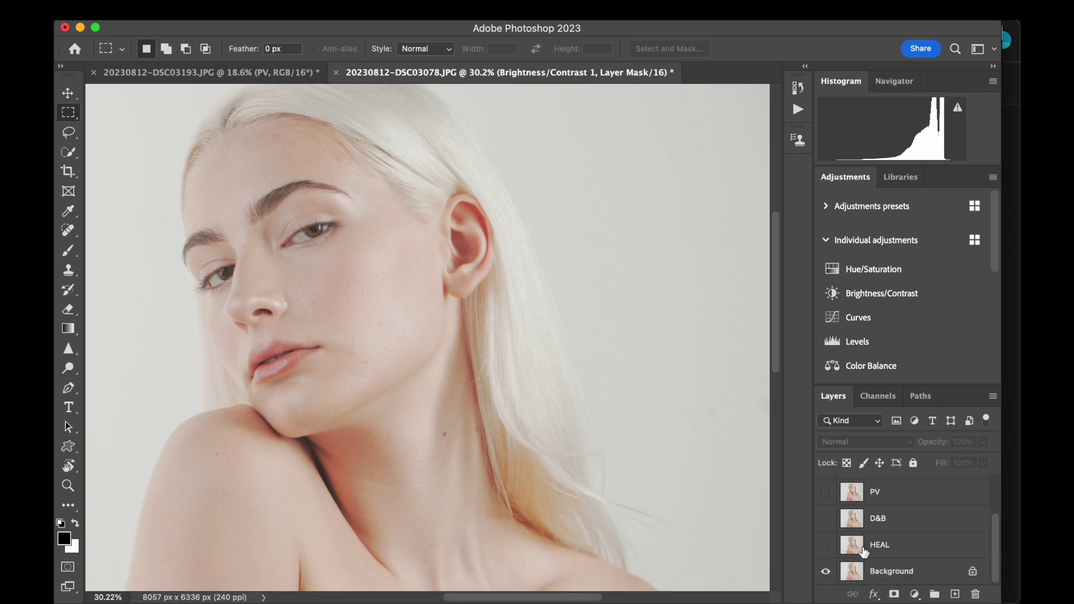
Examine the blemishes on the shoulder and chest and again on the cheek in the unretouched photo.
scroll(295, 258, "up", 3)
scroll(294, 257, "up", 3)
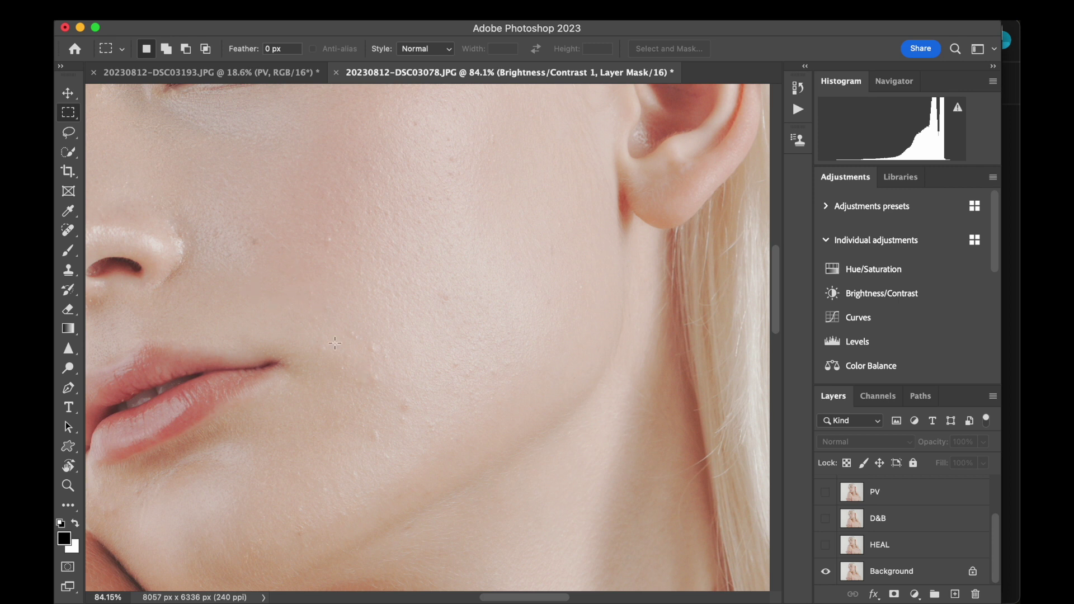
scroll(384, 414, "down", 10)
scroll(383, 415, "up", 5)
scroll(384, 414, "left", 5)
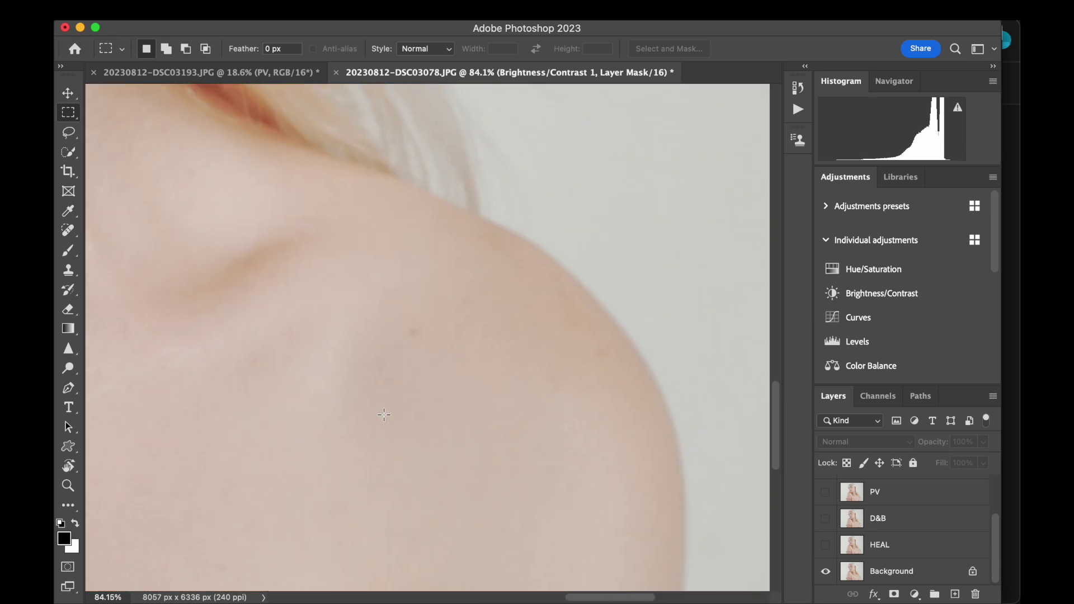
scroll(418, 337, "up", 5)
scroll(418, 338, "up", 6)
scroll(419, 337, "right", 4)
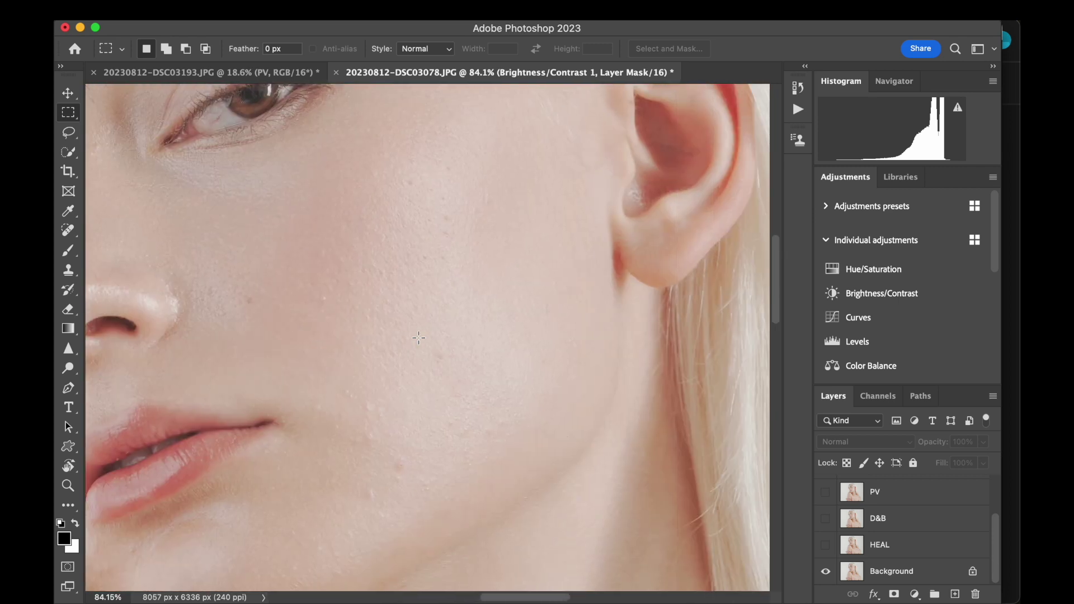
scroll(418, 338, "left", 1)
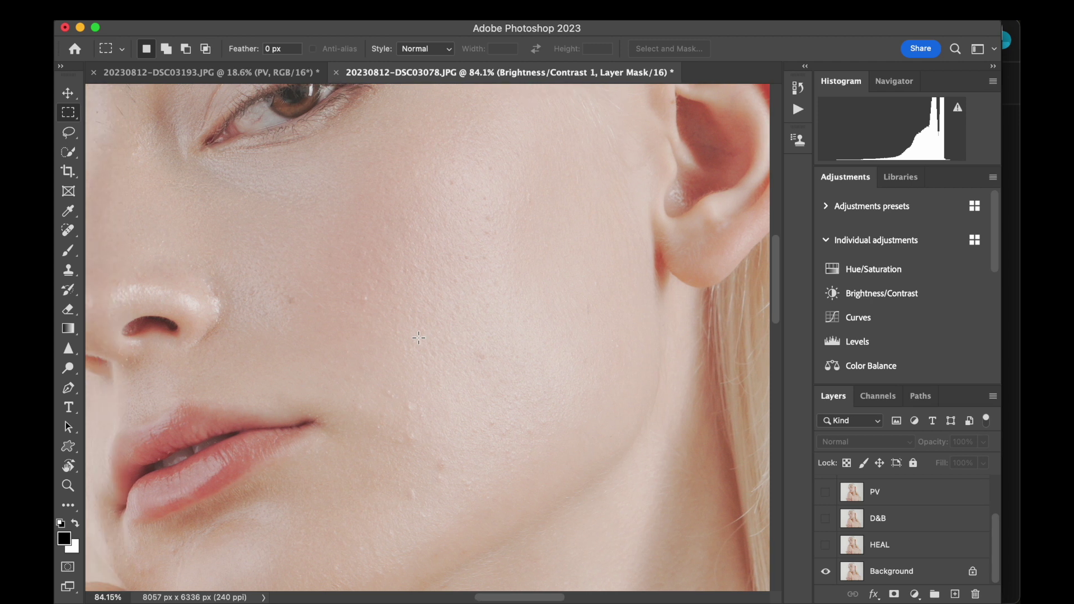
Show the HEAL layer and compare the cheek and chin with and without it.
left_click(826, 546)
scroll(526, 462, "down", 2)
scroll(526, 462, "left", 4)
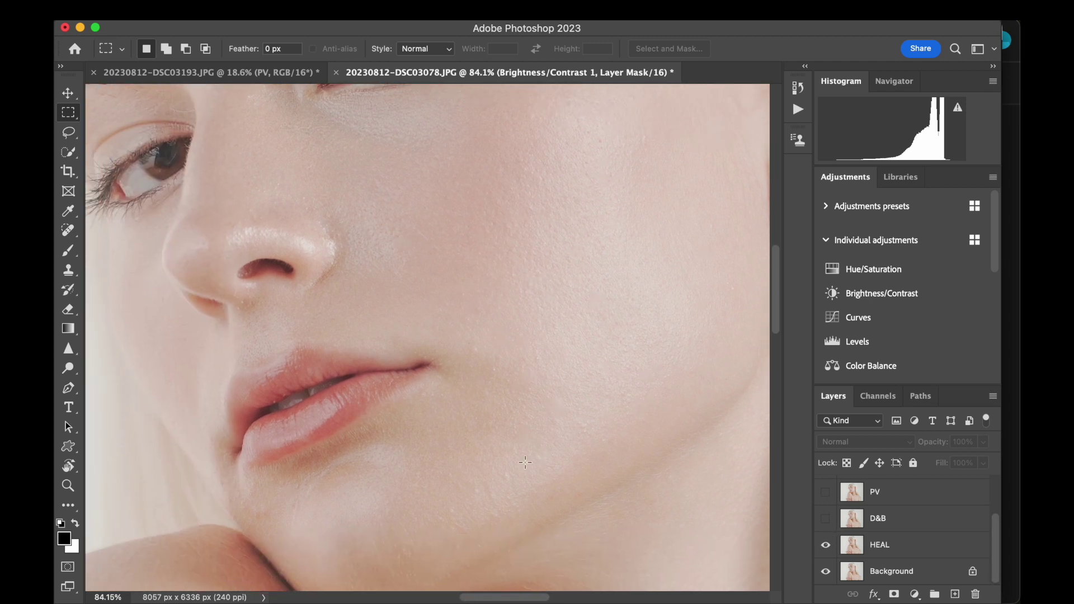
left_click(826, 546)
left_click(826, 546)
Compare the forehead, eye area and cheek with the HEAL layer hidden and shown.
scroll(618, 433, "up", 10)
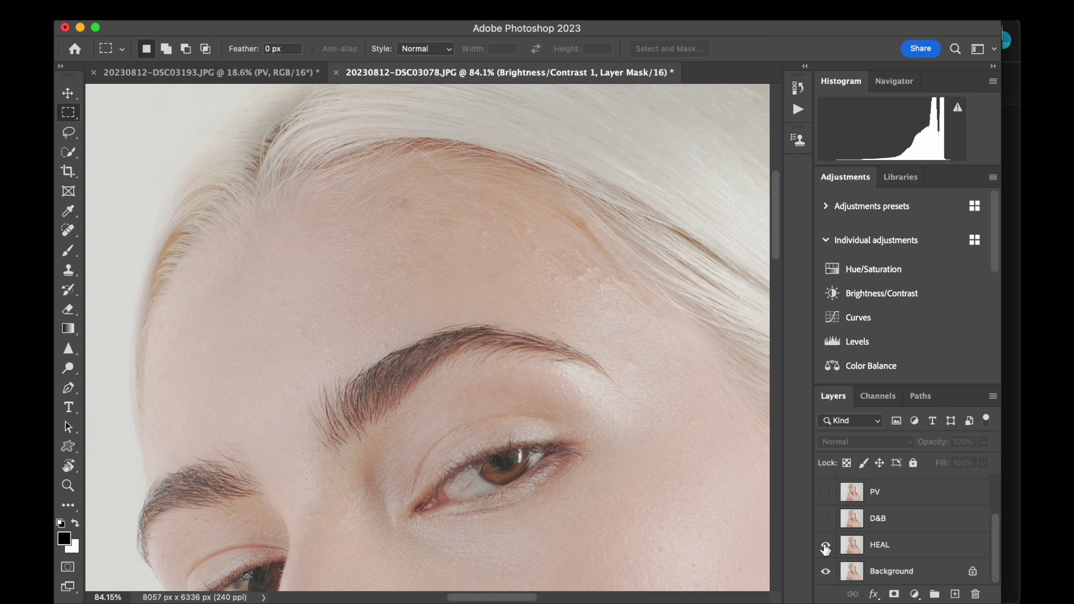
scroll(721, 539, "down", 3)
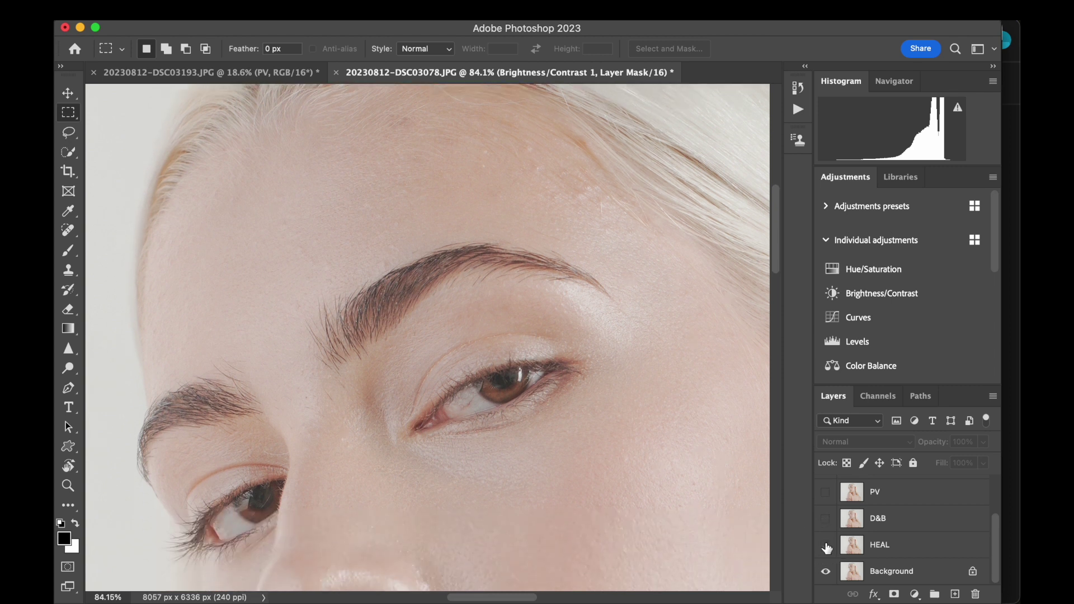
scroll(733, 502, "down", 10)
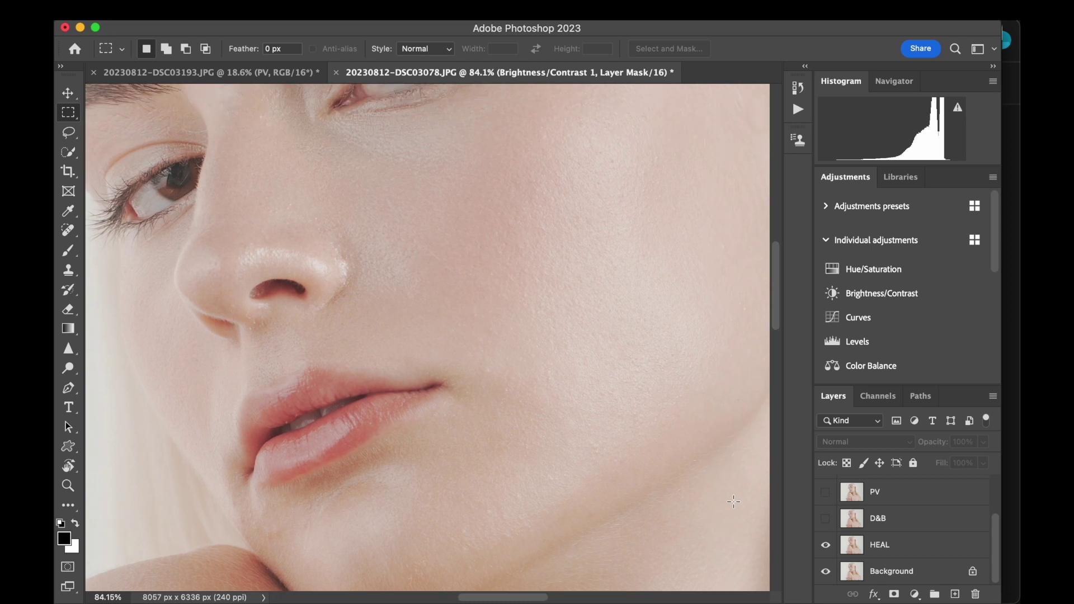
Show the D&B layer above HEAL and compare the whole face with and without it.
scroll(593, 299, "down", 3)
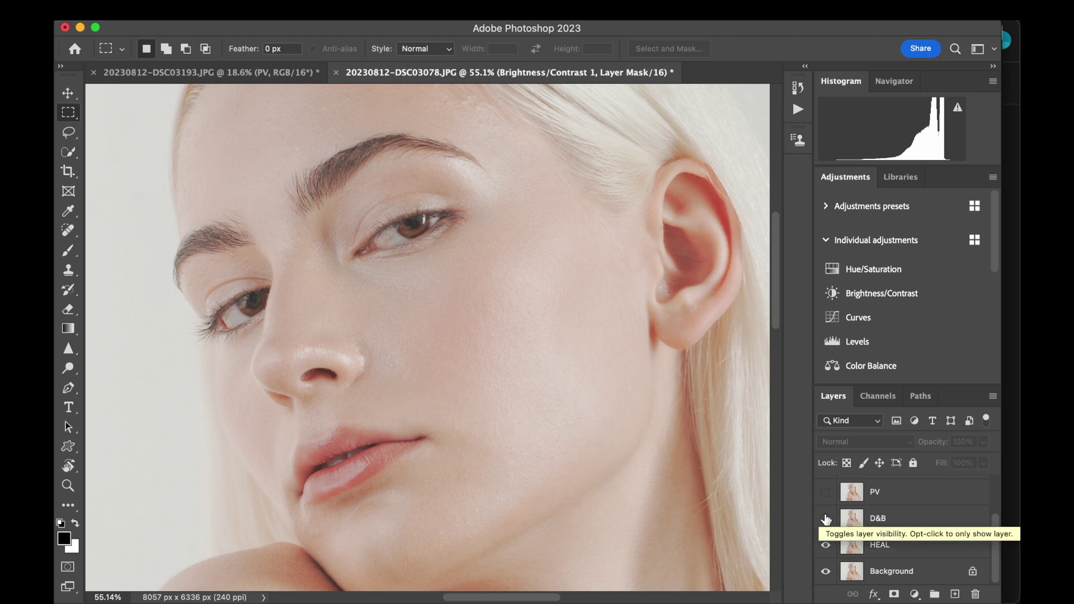
left_click(826, 519)
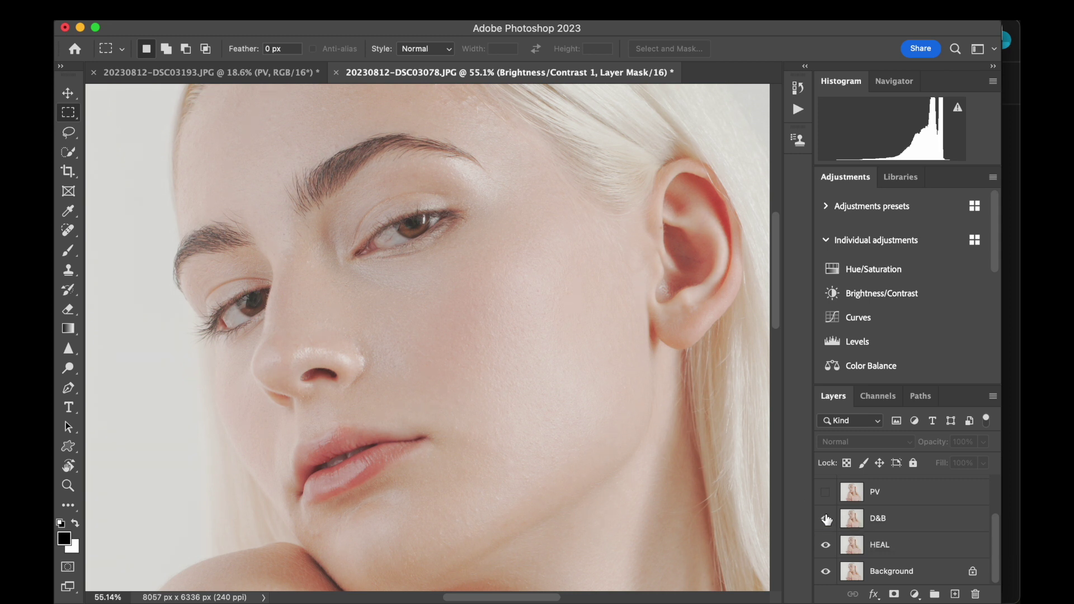
left_click(826, 520)
left_click(826, 519)
Compare the nose, mouth and cheek close up with the D&B layer hidden and shown.
scroll(451, 414, "up", 3)
scroll(452, 414, "left", 3)
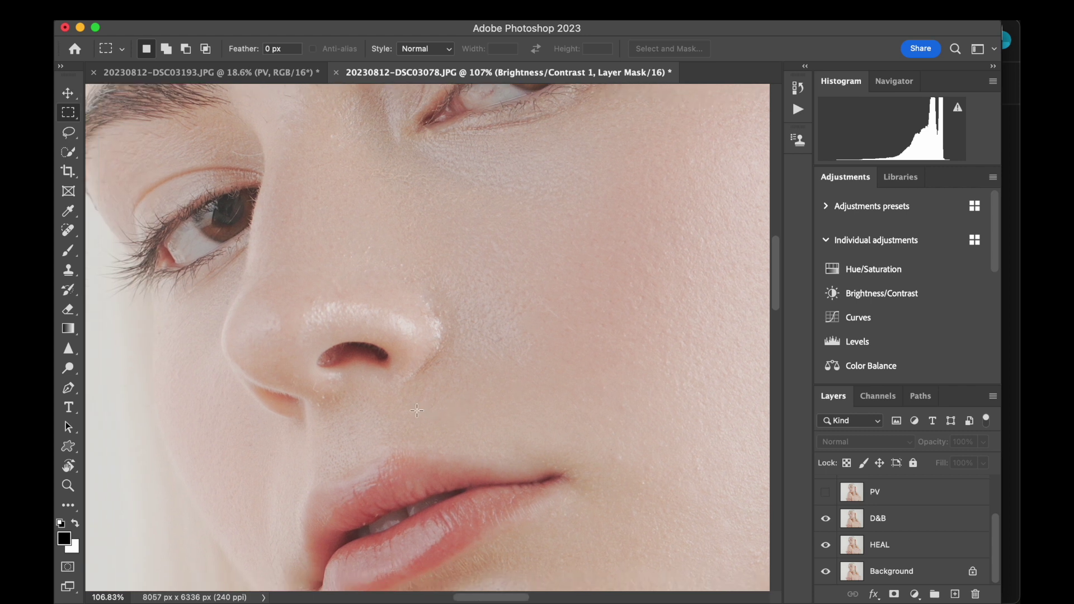
left_click(825, 524)
left_click(826, 523)
left_click(826, 521)
Compare the eye and upper cheek close up with the D&B layer hidden and shown.
scroll(439, 317, "up", 5)
scroll(438, 317, "right", 1)
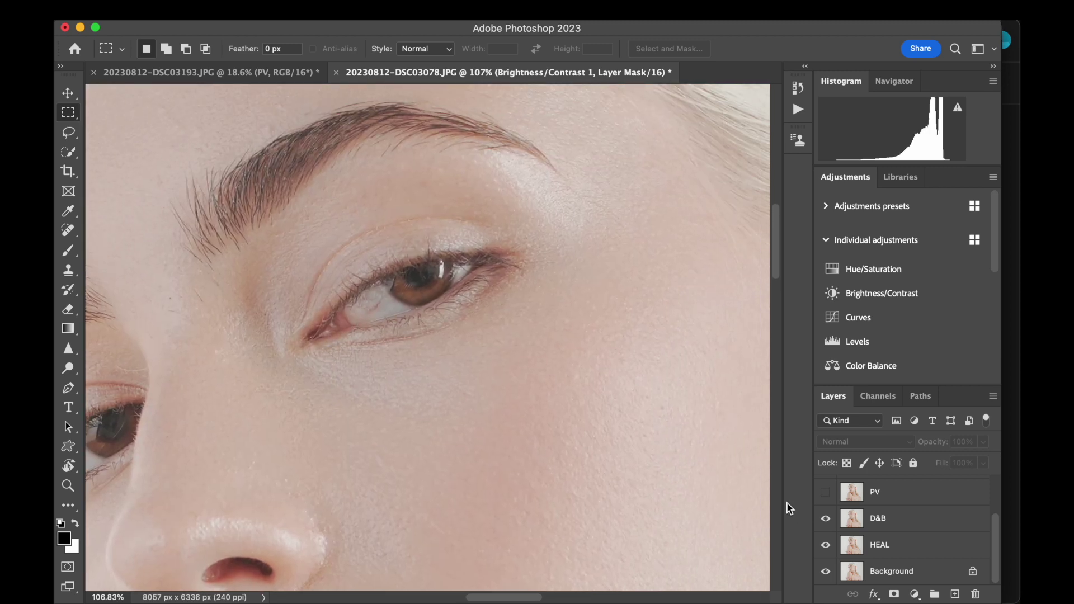
left_click(826, 522)
left_click(826, 522)
Compare the forehead and eyebrows close up with the D&B layer hidden and shown.
scroll(781, 508, "up", 5)
scroll(781, 507, "left", 5)
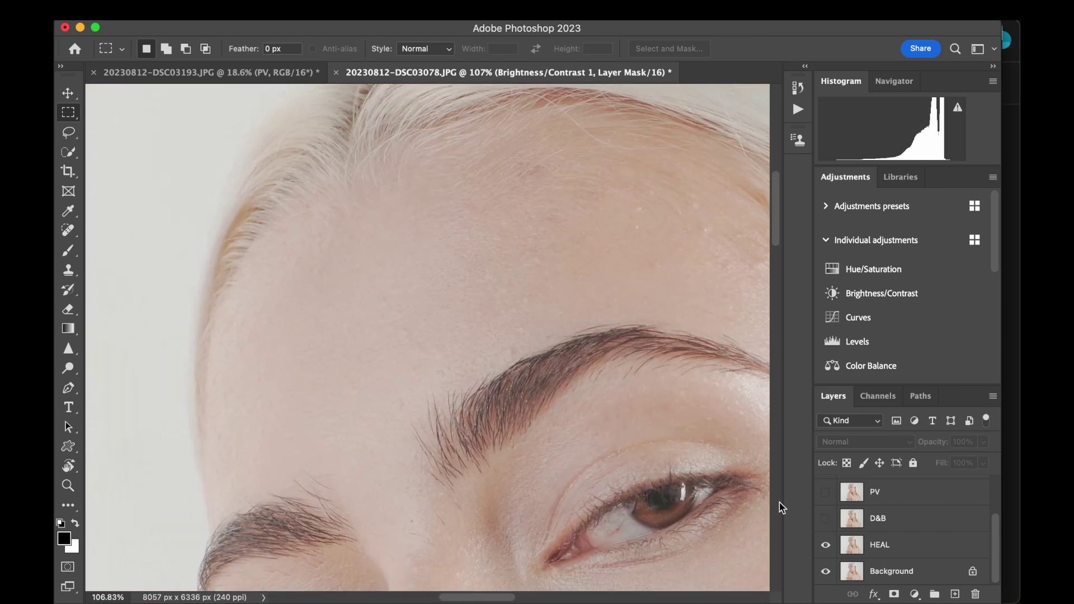
left_click(826, 524)
left_click(826, 519)
left_click(826, 519)
Compare the shoulder, lower neck and chest close up with the D&B layer hidden and shown.
scroll(621, 498, "down", 10)
scroll(620, 498, "right", 1)
scroll(620, 498, "down", 5)
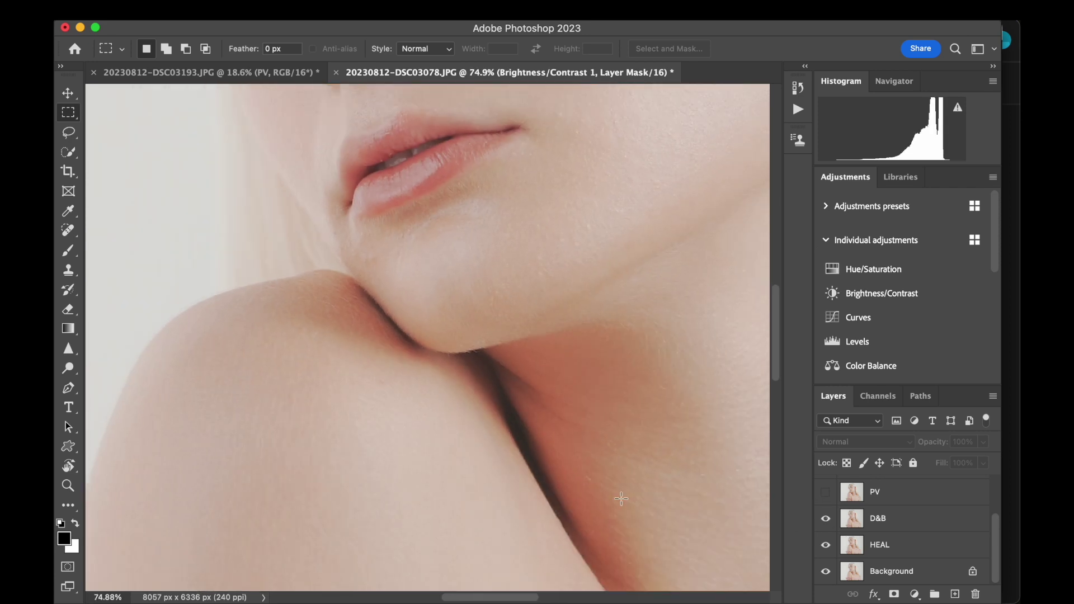
scroll(621, 498, "down", 10)
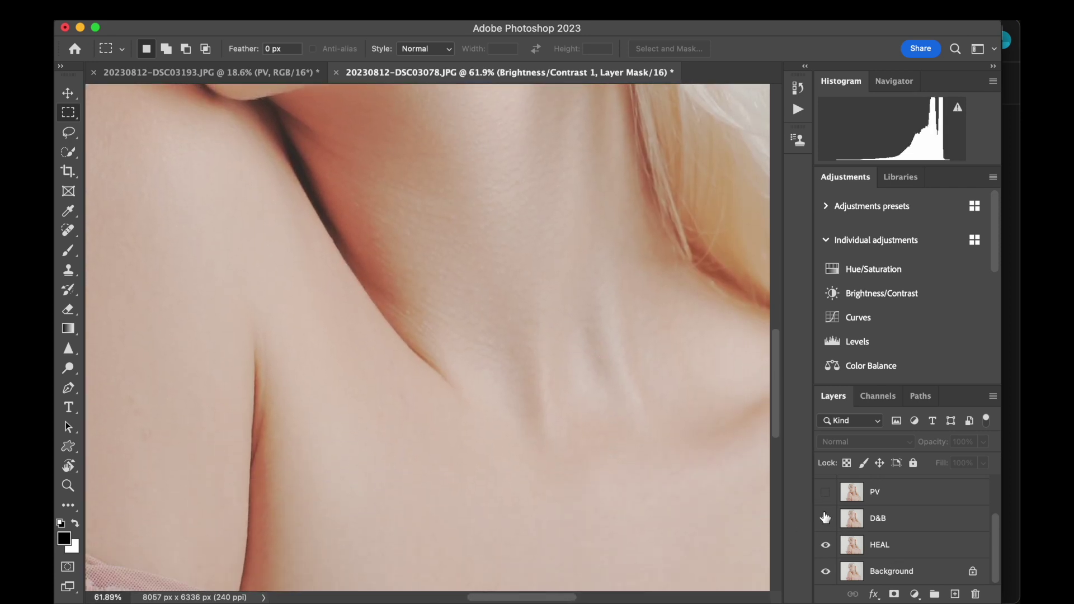
left_click(826, 519)
left_click(826, 518)
Compare the chin, jawline and upper neck with the D&B layer hidden and shown.
scroll(618, 429, "up", 1)
scroll(618, 429, "up", 3)
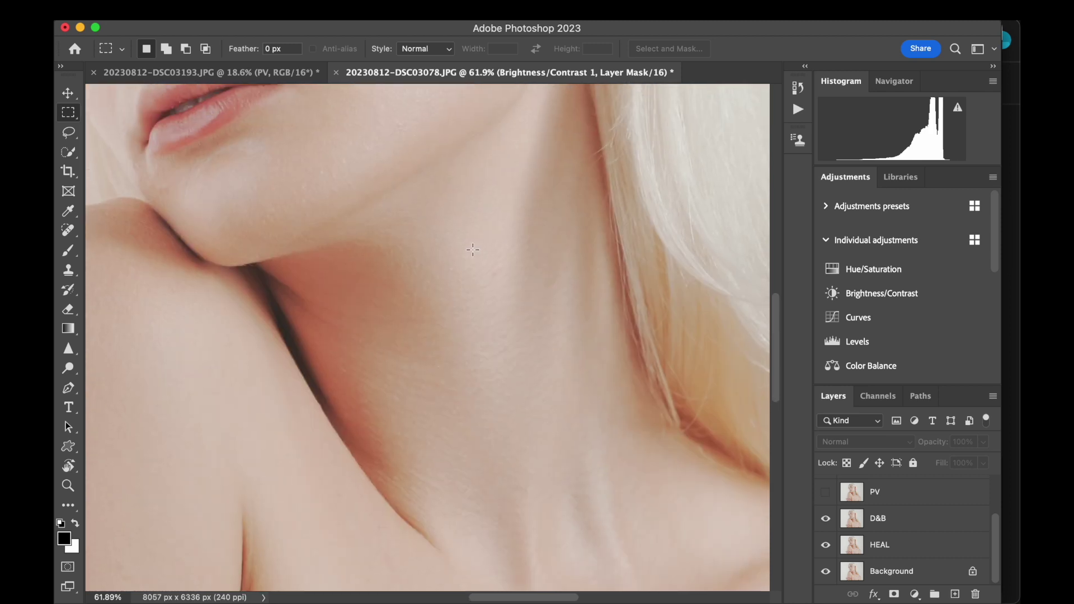
left_click(826, 518)
left_click(826, 518)
left_click(826, 519)
left_click(826, 518)
Show the PV layer above D&B and compare the whole face with and without it.
scroll(683, 401, "down", 5)
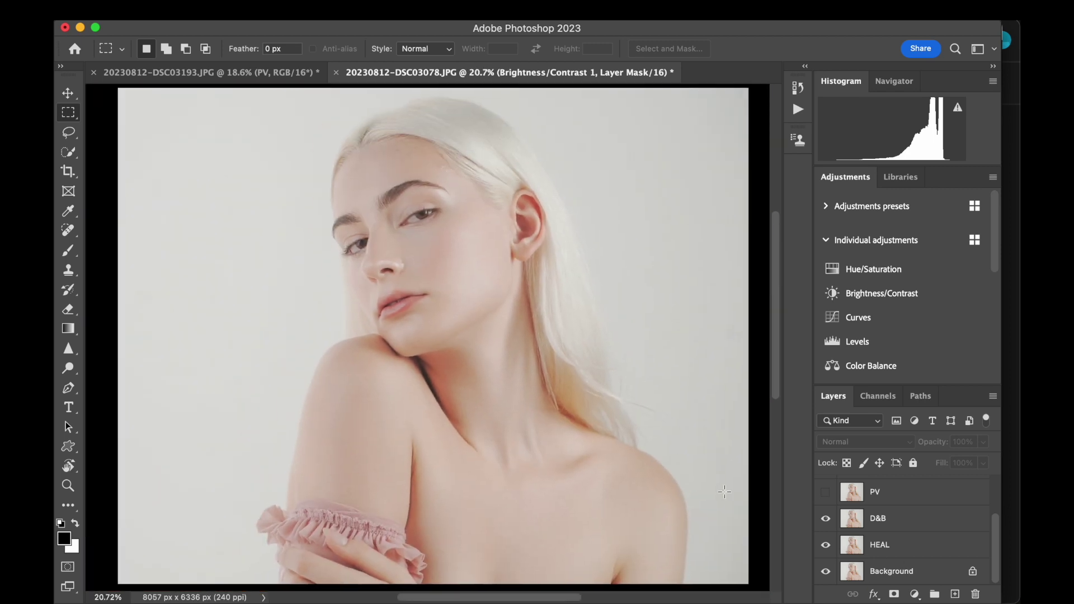
scroll(727, 484, "up", 2)
scroll(727, 484, "left", 2)
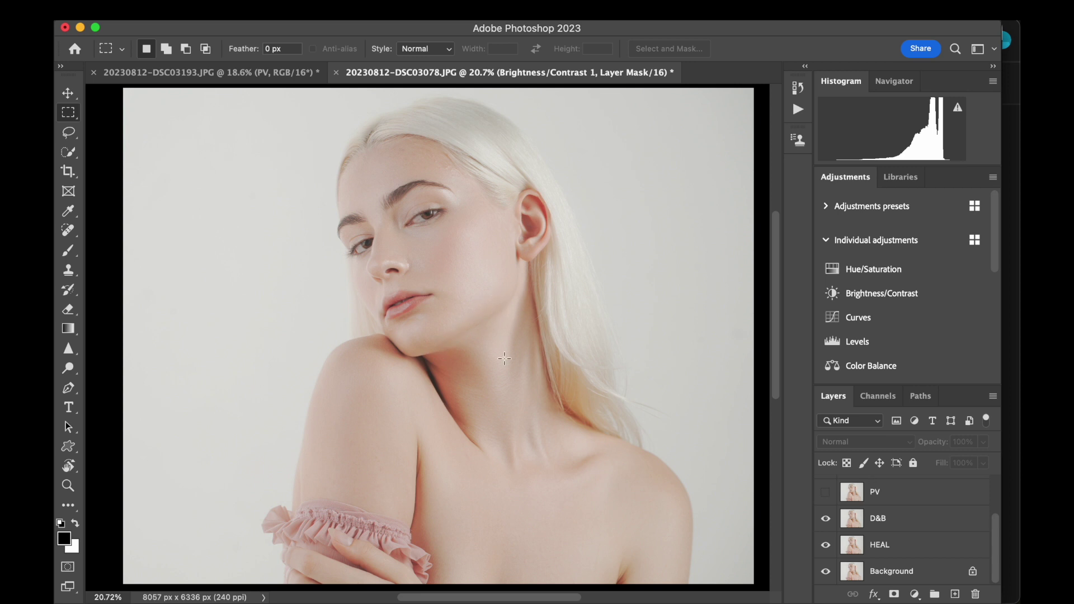
scroll(459, 350, "up", 5)
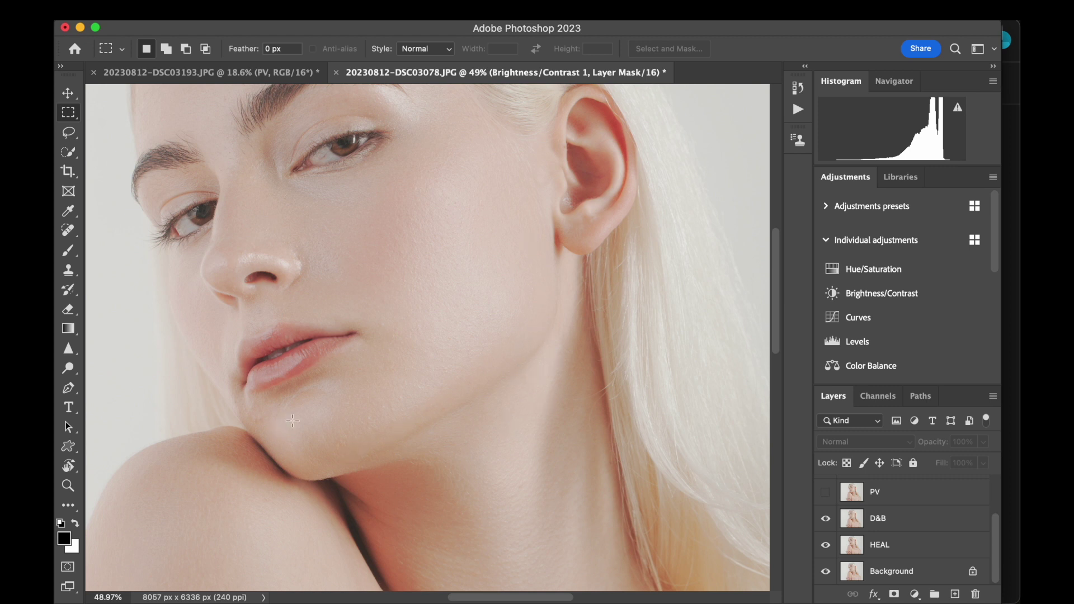
scroll(369, 379, "up", 3)
scroll(370, 380, "left", 2)
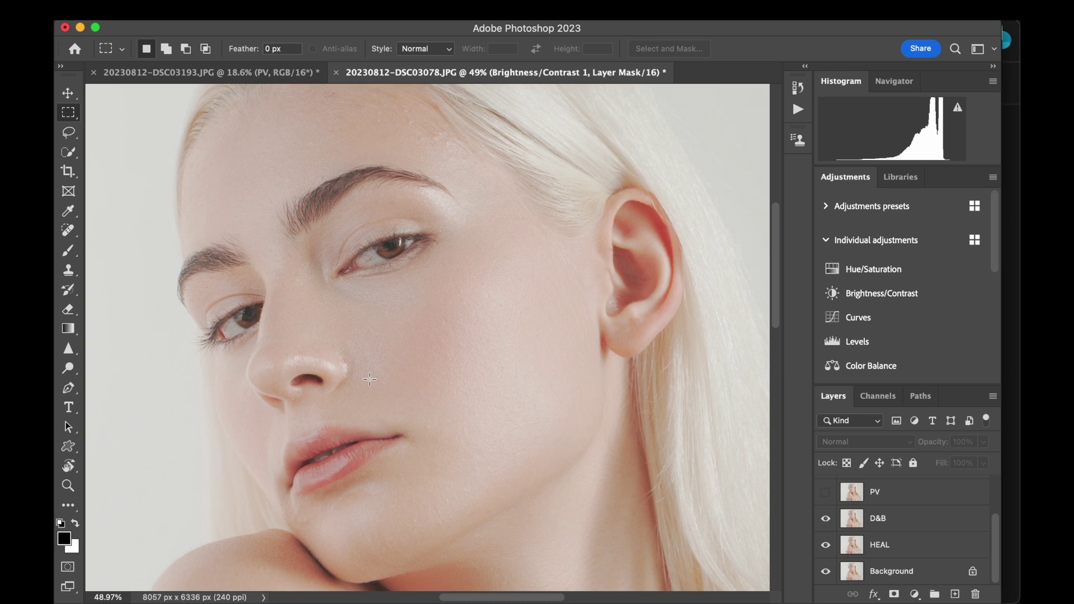
scroll(369, 378, "down", 1)
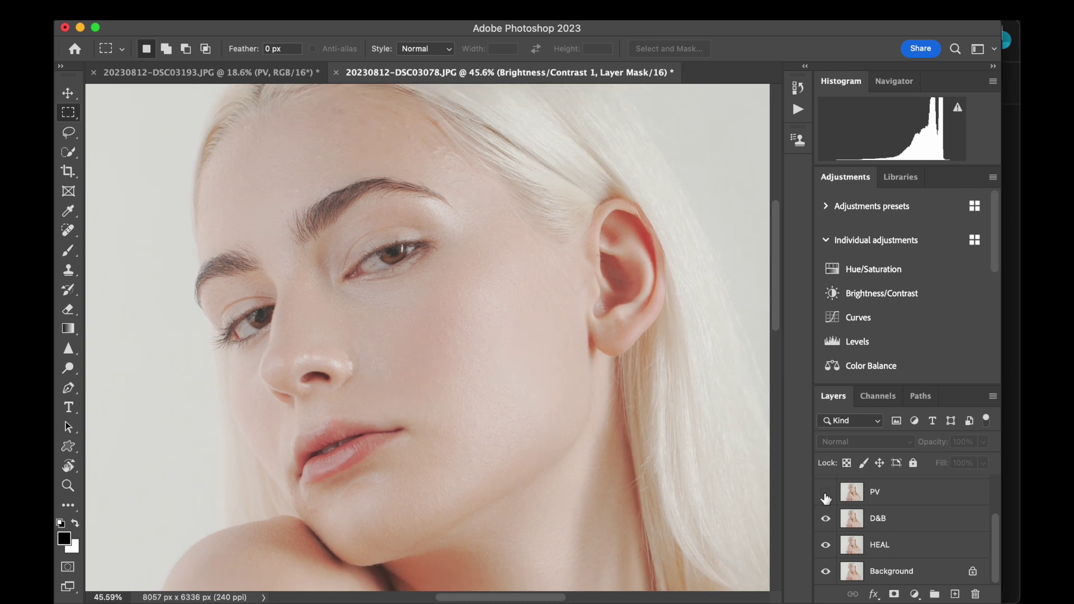
left_click(825, 495)
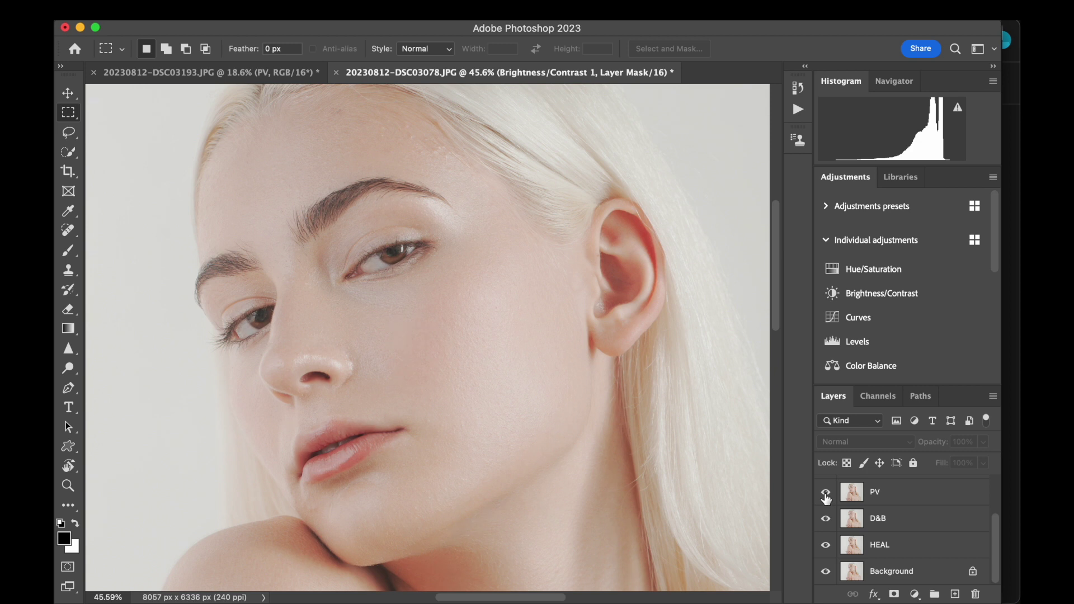
left_click(825, 495)
left_click(825, 495)
scroll(600, 496, "down", 1)
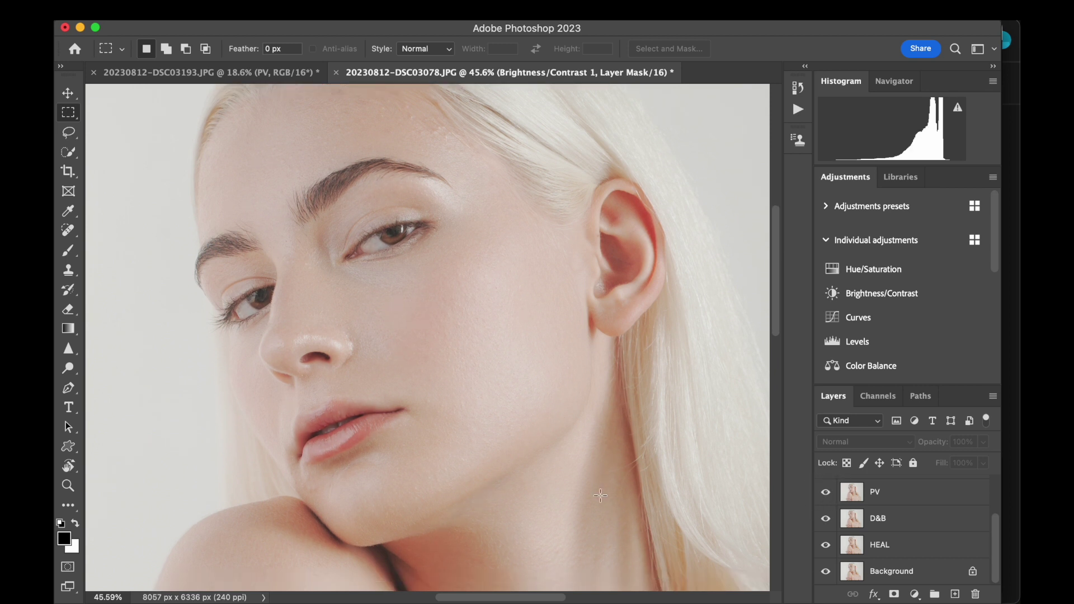
Compare the cheek and jaw close up with the PV layer hidden and shown.
scroll(600, 496, "up", 3)
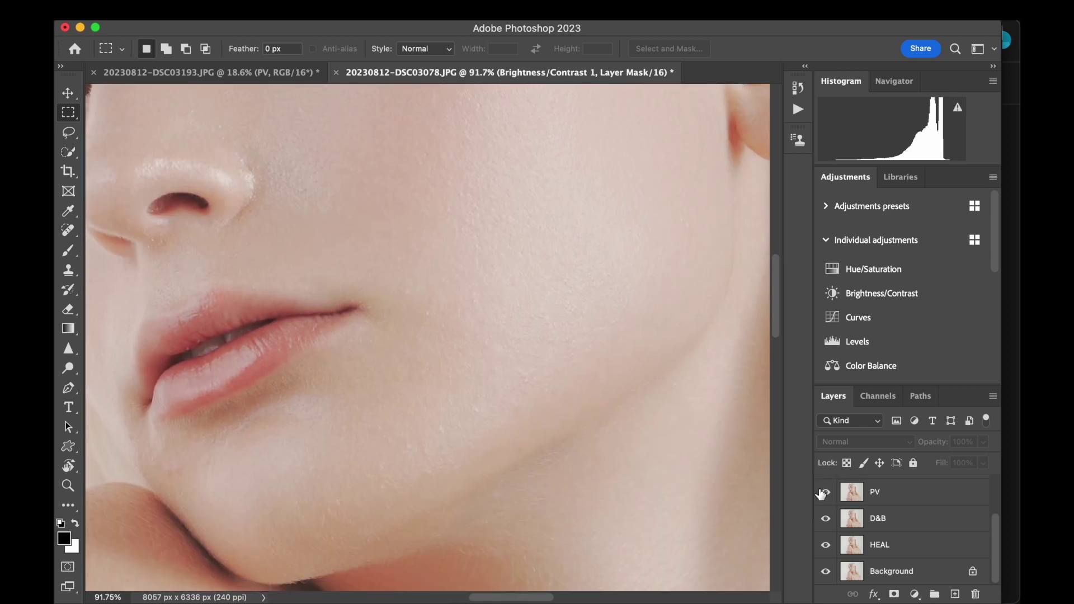
left_click(823, 493)
left_click(823, 493)
left_click(823, 493)
Compare the nose, lips and chin close up with the PV layer hidden and shown.
scroll(314, 390, "left", 5)
scroll(315, 390, "up", 1)
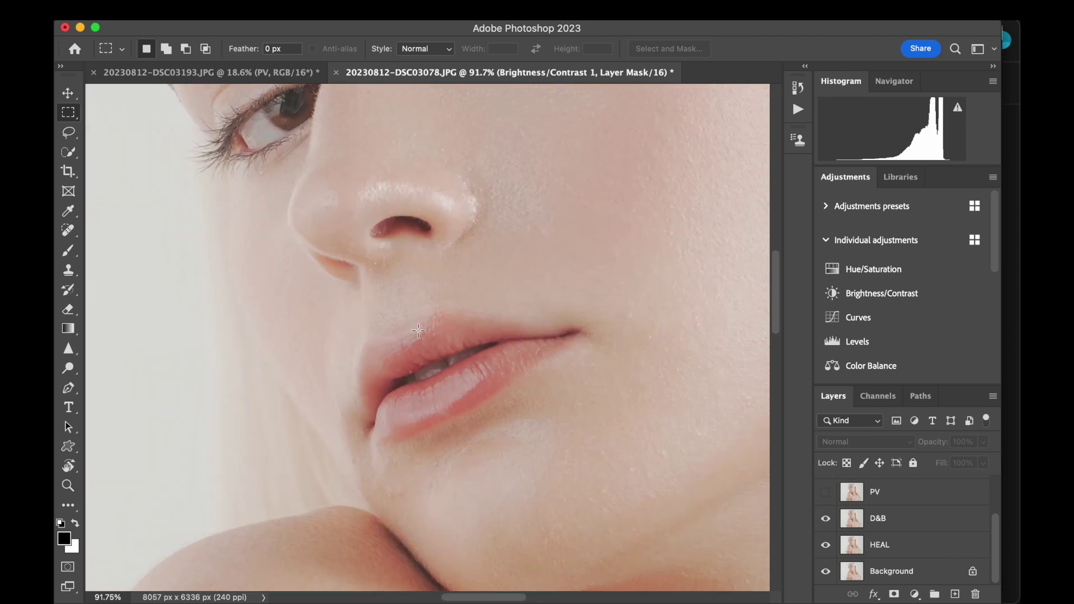
left_click(823, 493)
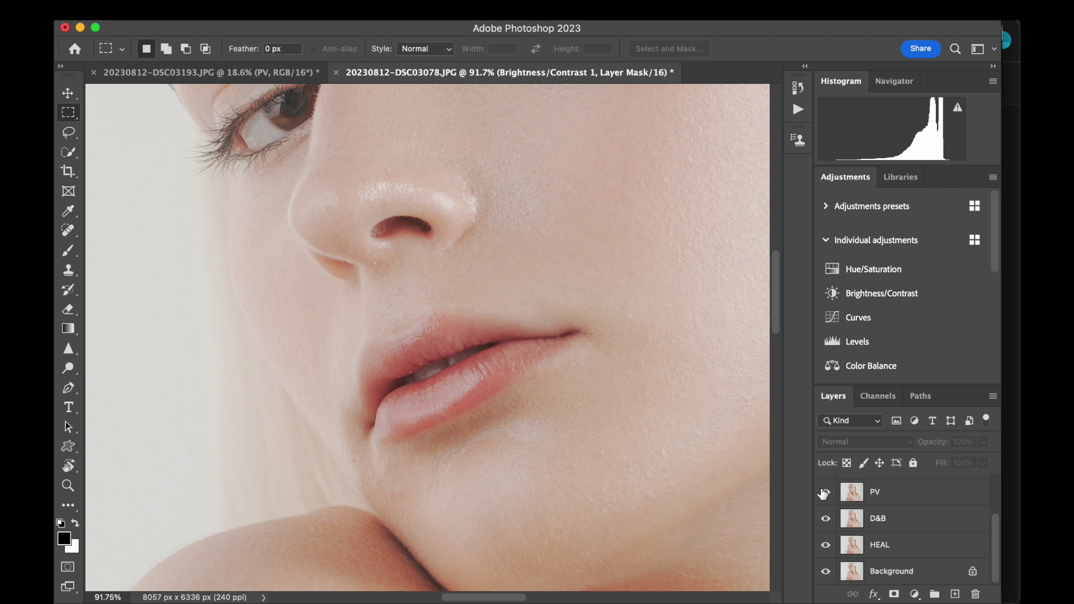
left_click(823, 494)
left_click(824, 493)
left_click(823, 493)
left_click(823, 494)
Compare the whole face with the PV layer hidden and shown.
scroll(681, 417, "down", 2)
scroll(681, 417, "down", 2)
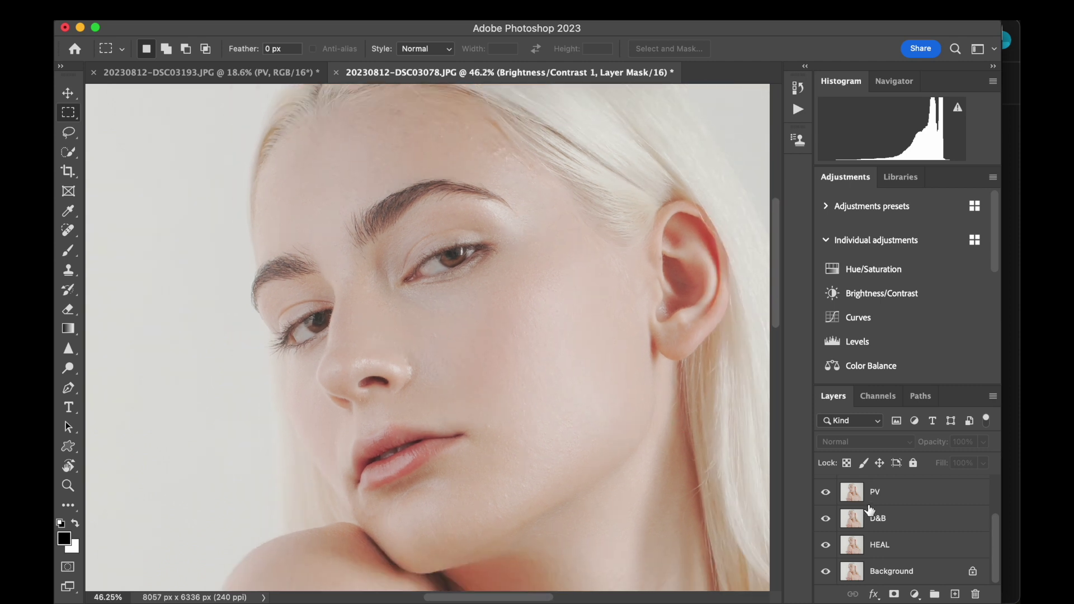
left_click(826, 494)
left_click(826, 493)
Compare the eyes, nose and under-eye area close up with the PV layer hidden and shown.
scroll(445, 266, "up", 5)
scroll(446, 266, "left", 2)
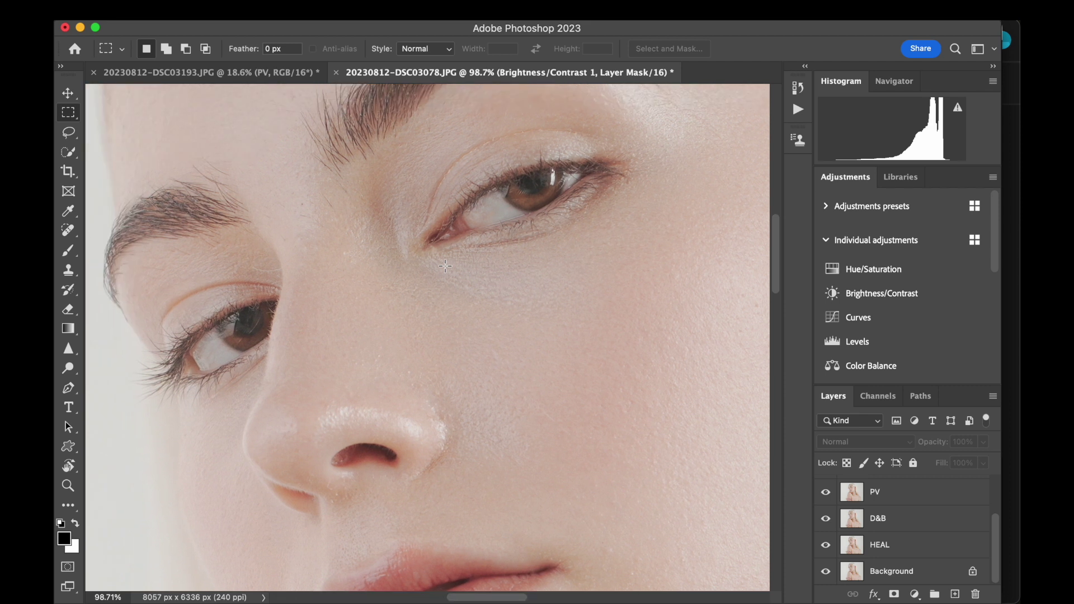
left_click(825, 491)
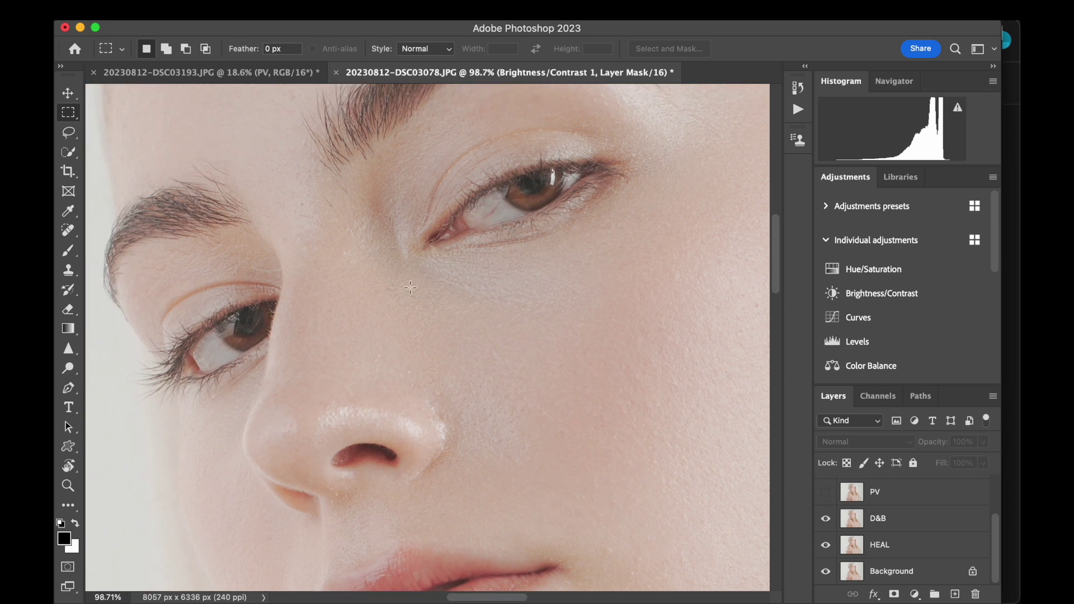
left_click(826, 493)
left_click(826, 493)
left_click(826, 493)
left_click(825, 493)
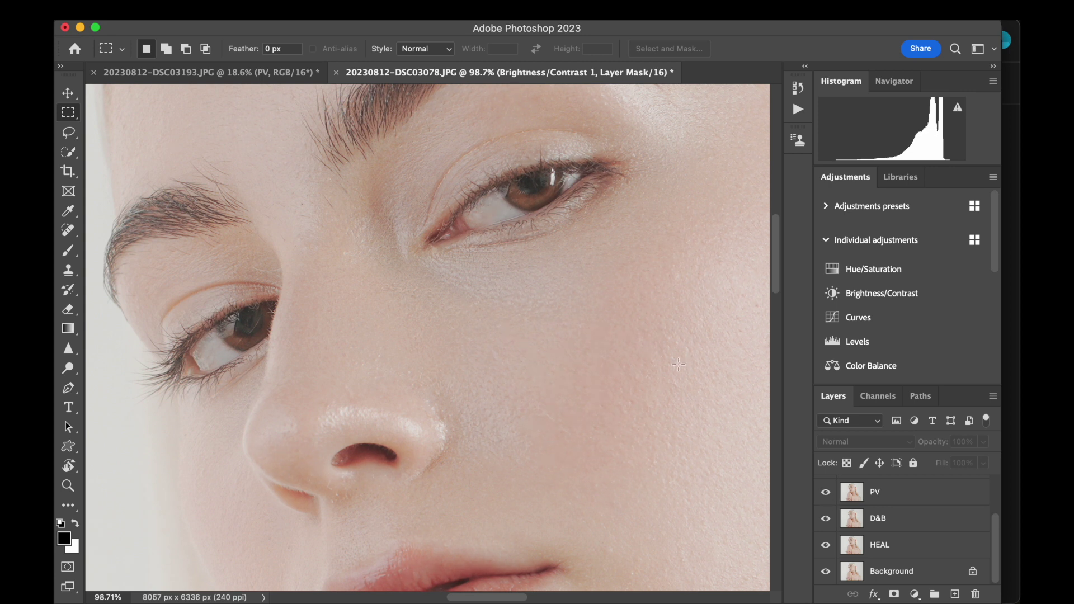
Compare the whole portrait between the Background layer alone and the combined HEAL, D&B and PV layers.
scroll(678, 391, "down", 5)
scroll(883, 519, "up", 3)
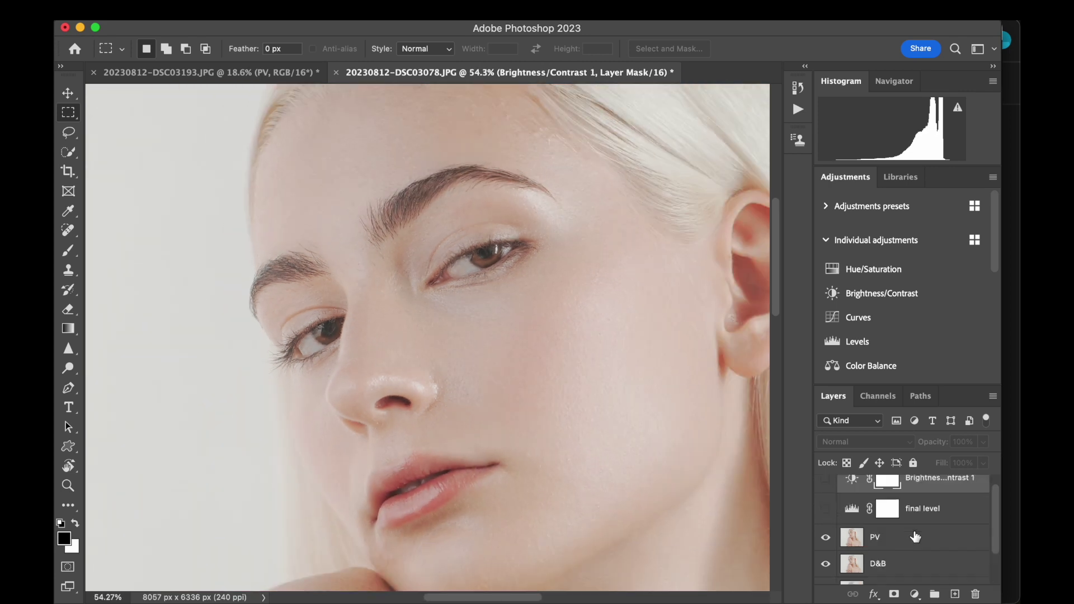
scroll(643, 398, "down", 1)
scroll(643, 398, "down", 5)
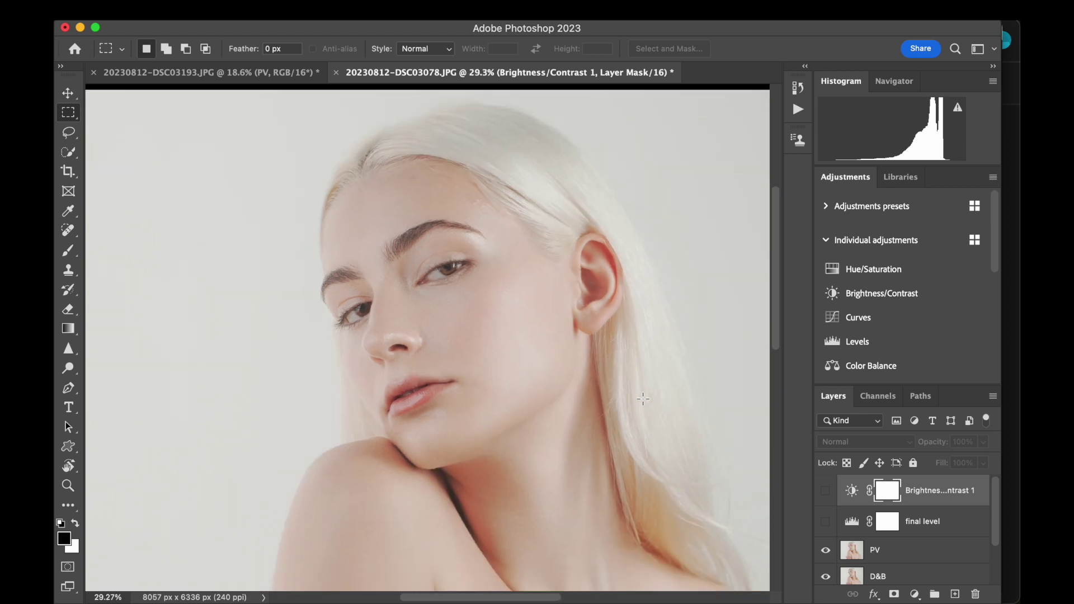
scroll(643, 398, "up", 1)
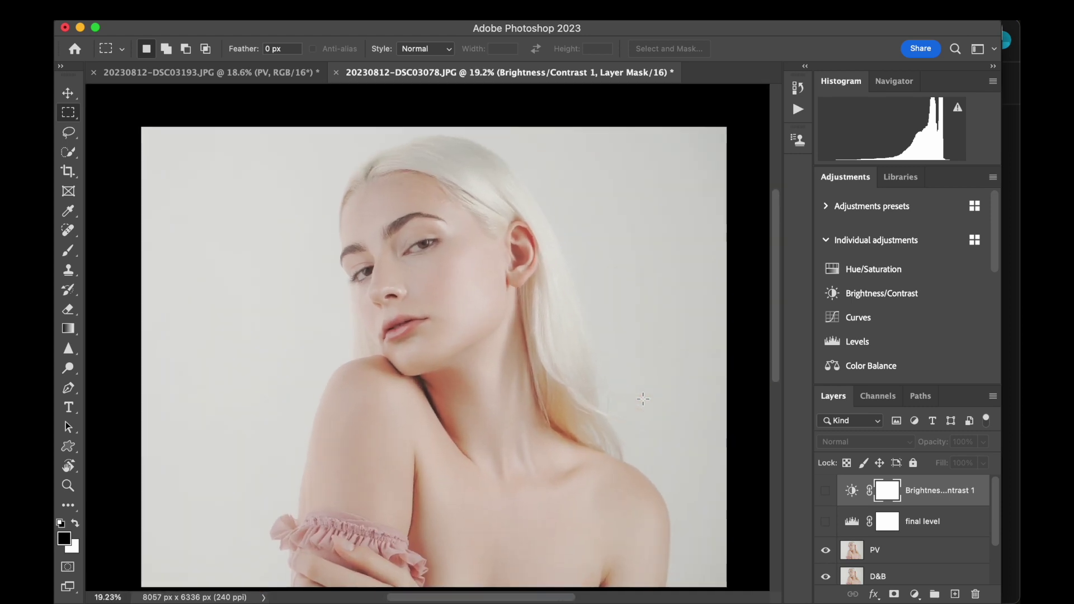
scroll(857, 527, "down", 2)
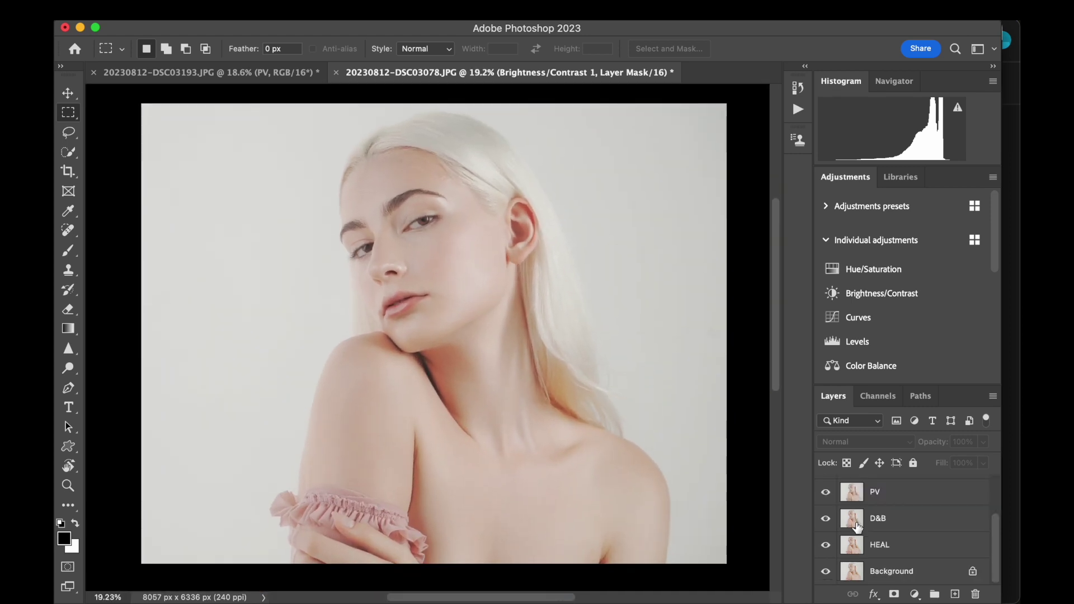
left_click(826, 572, "alt")
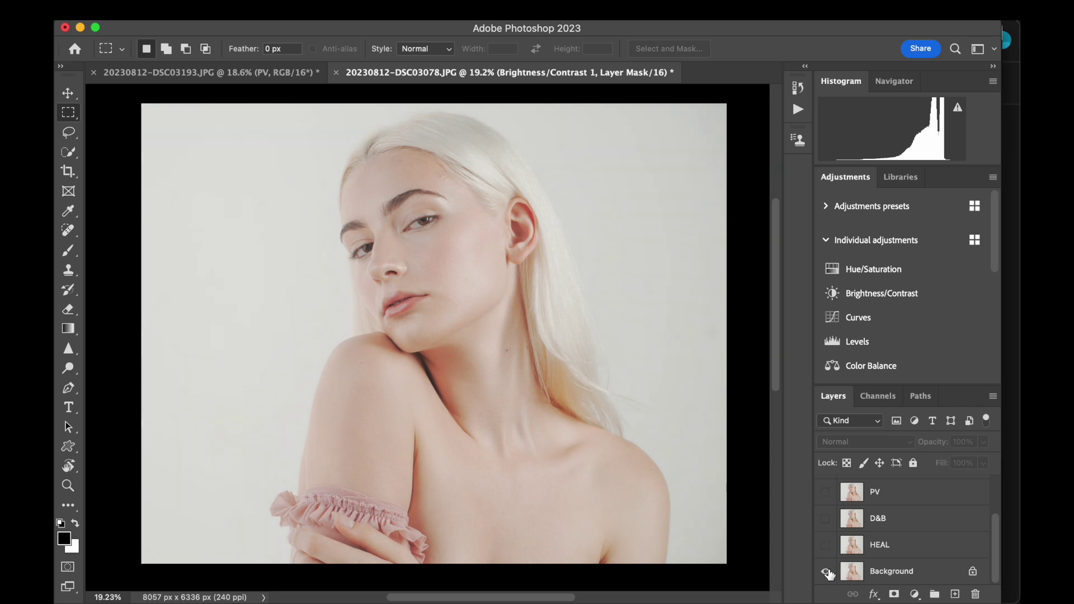
left_click(826, 572, "alt")
left_click(826, 572, "alt")
left_click(826, 572, "alt")
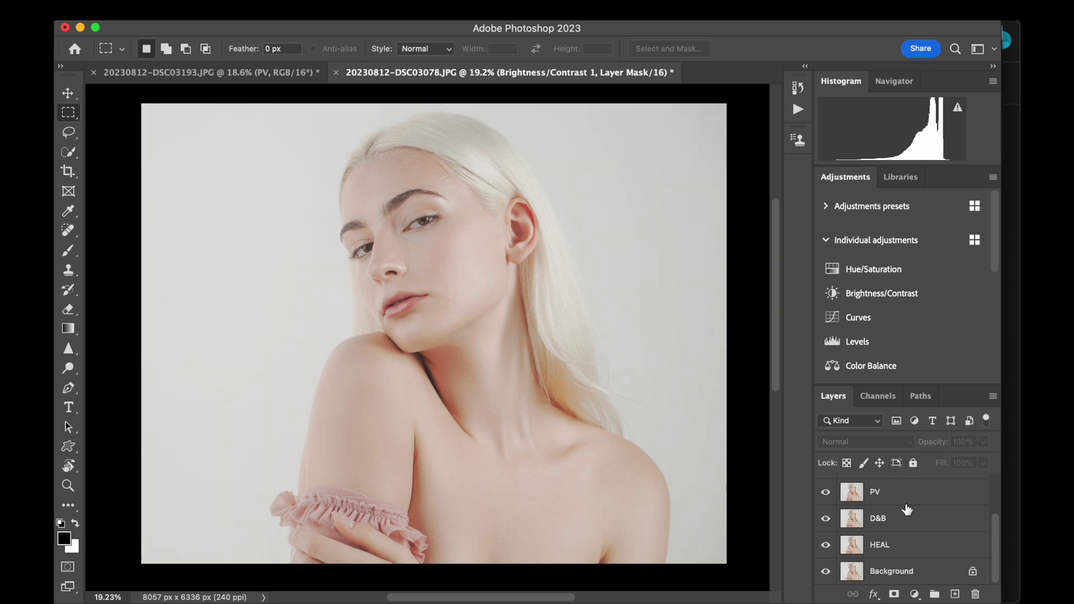
Open the Levels settings of the final level adjustment layer above PV.
scroll(906, 509, "up", 1)
scroll(487, 303, "up", 5)
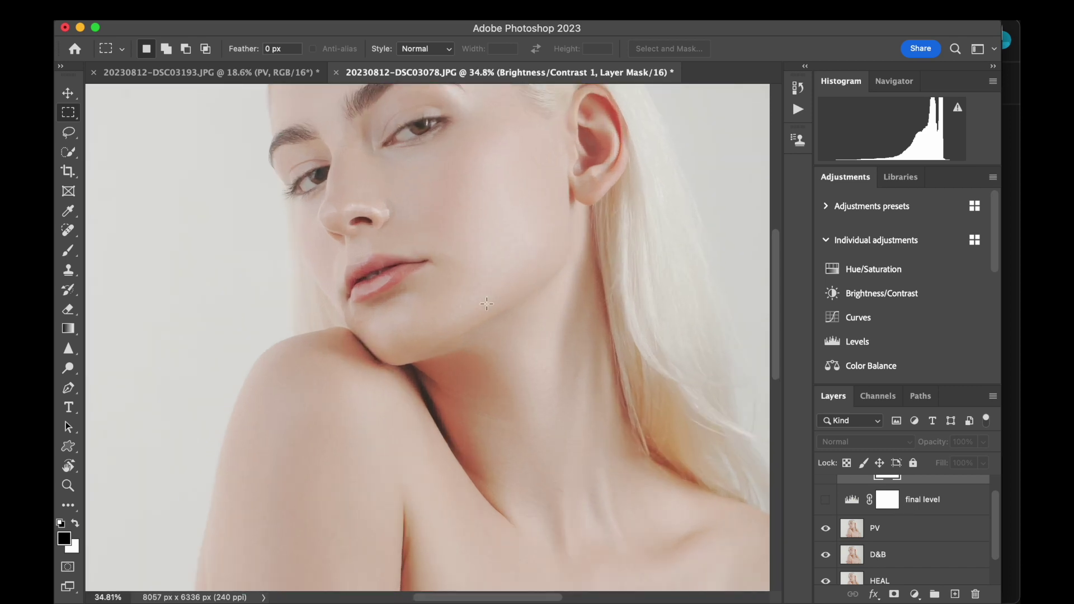
scroll(487, 304, "up", 3)
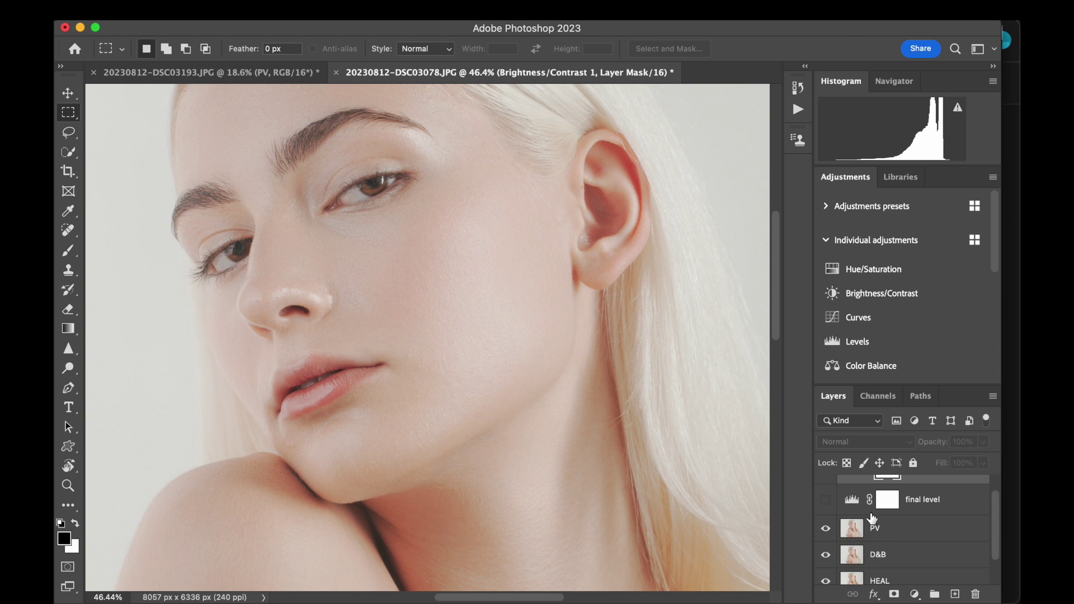
scroll(872, 519, "up", 1)
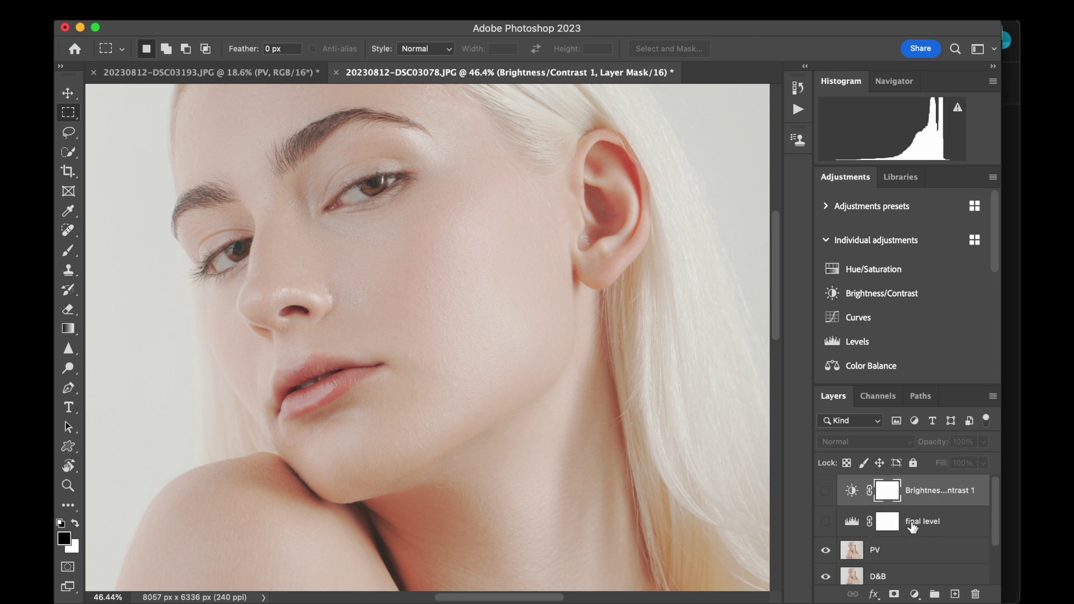
left_click(852, 522)
double_click(852, 522)
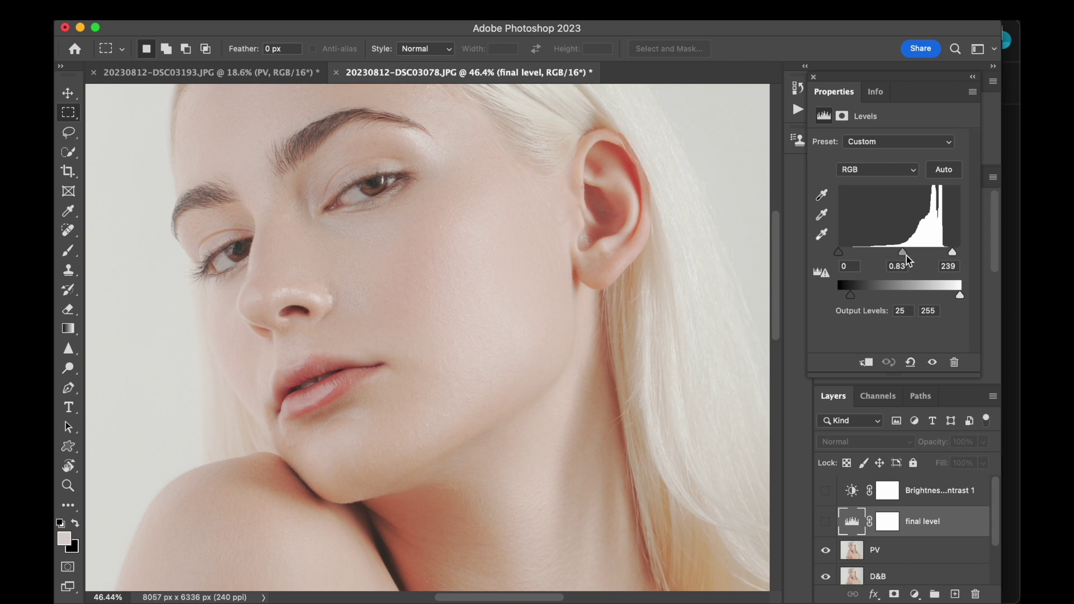
Show the final level layer and compare the face with and without it.
left_click(824, 525)
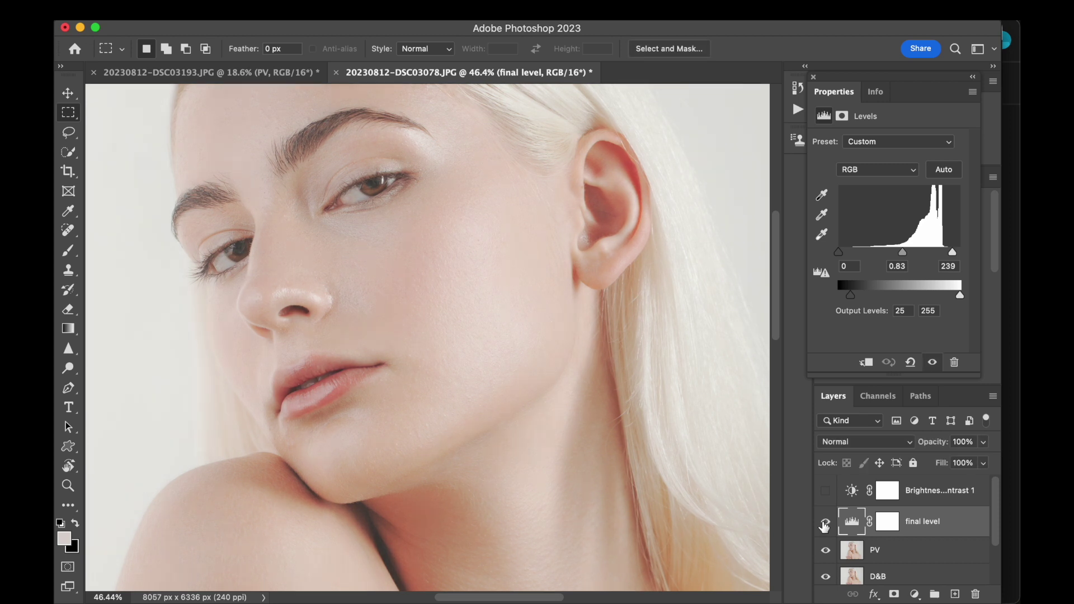
left_click(824, 524)
left_click(824, 525)
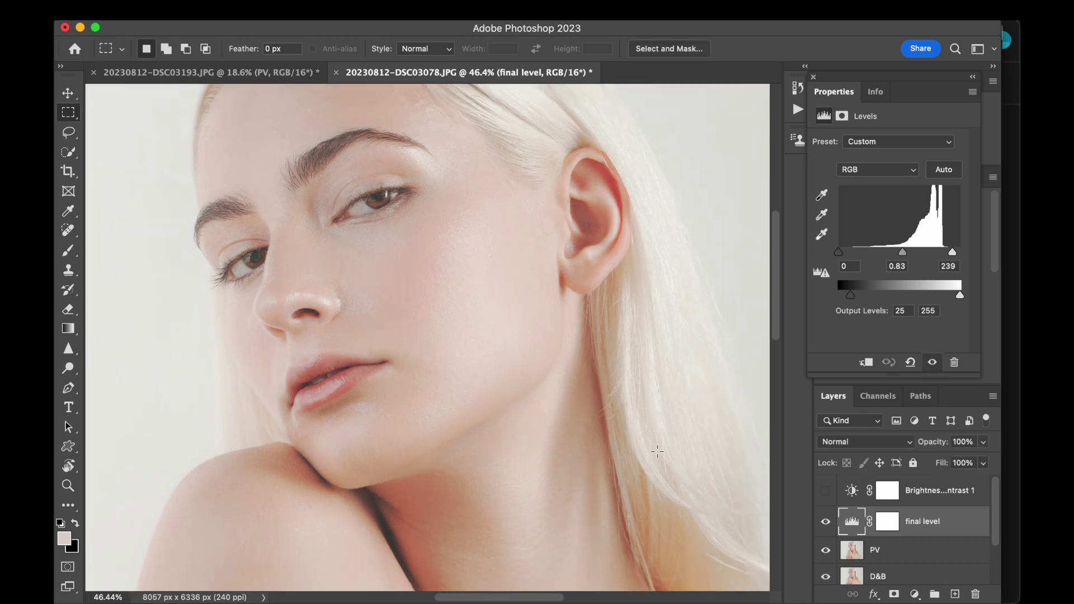
Compare the tones of the wider head-and-shoulders view with the final level layer hidden and shown.
scroll(657, 450, "down", 5)
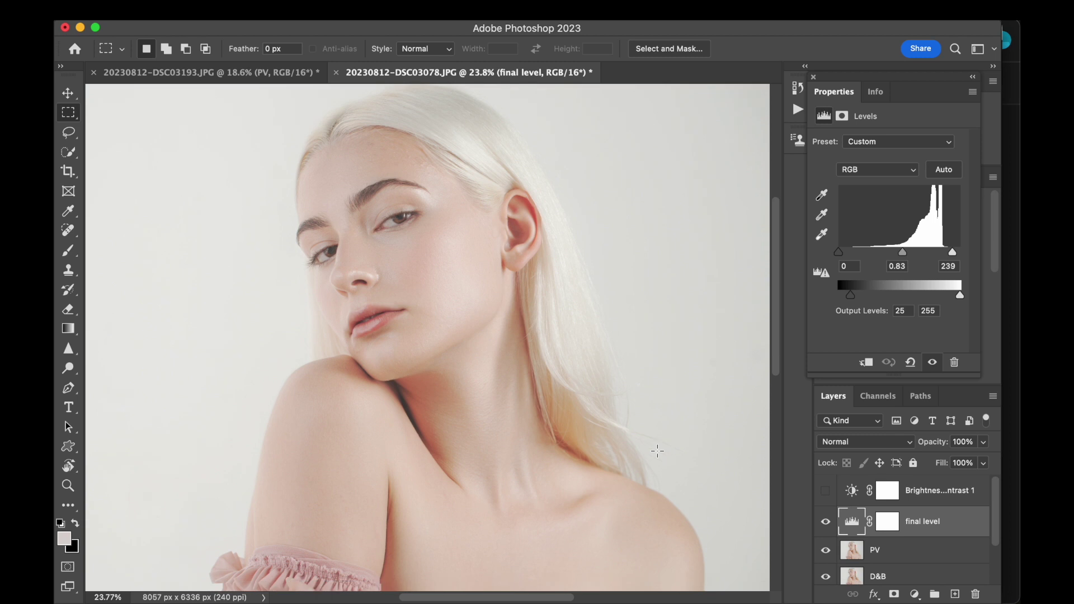
left_click(825, 522)
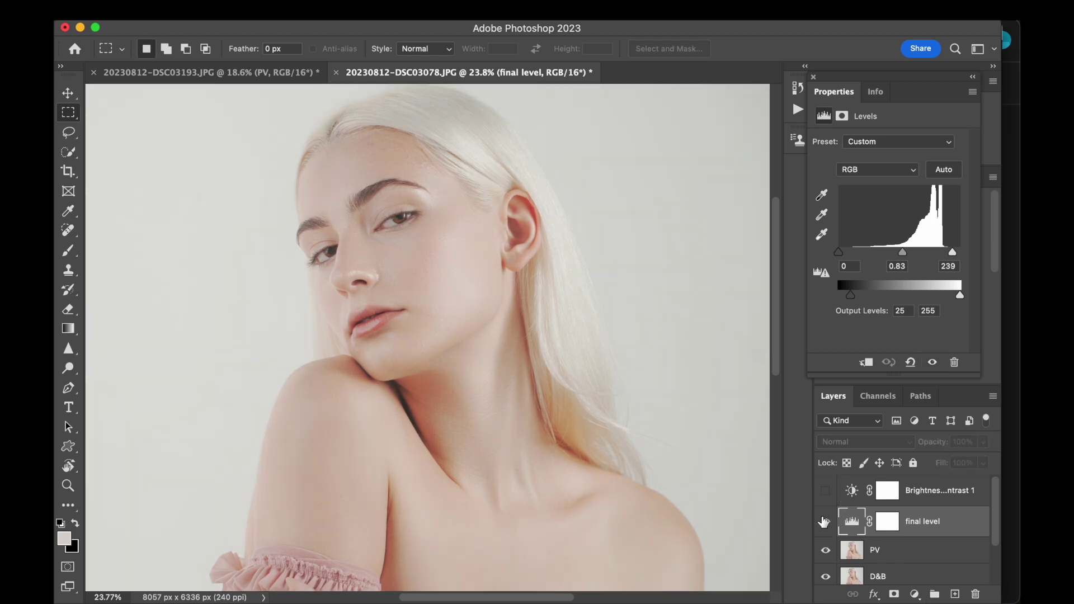
left_click(824, 523)
left_click(823, 521)
left_click(824, 521)
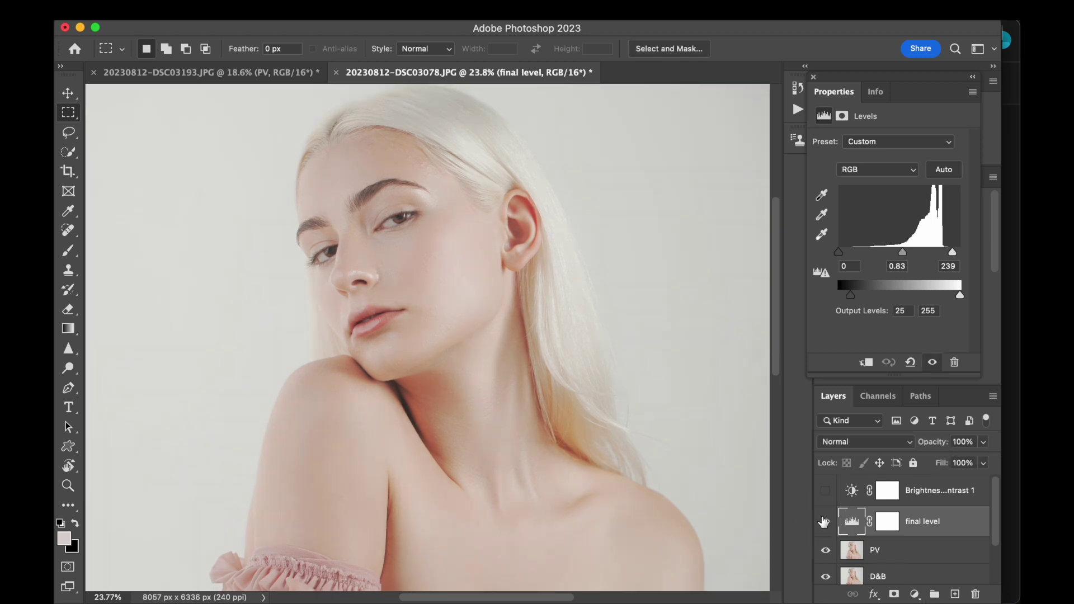
left_click(823, 522)
left_click(823, 522)
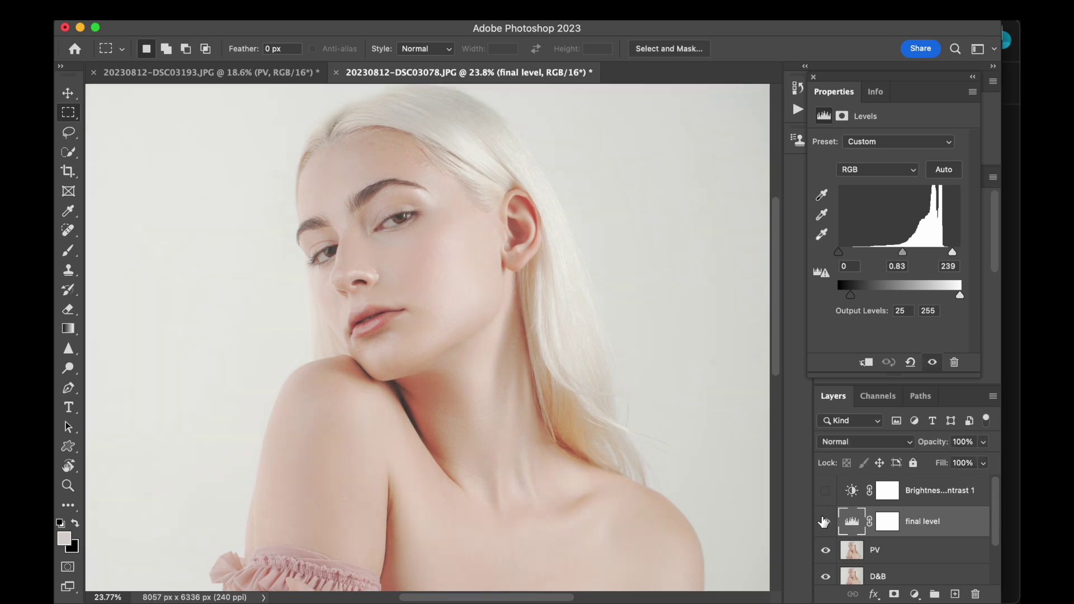
Open the settings of the Brightness/Contrast 1 adjustment layer and show the layer above final level.
left_click(946, 494)
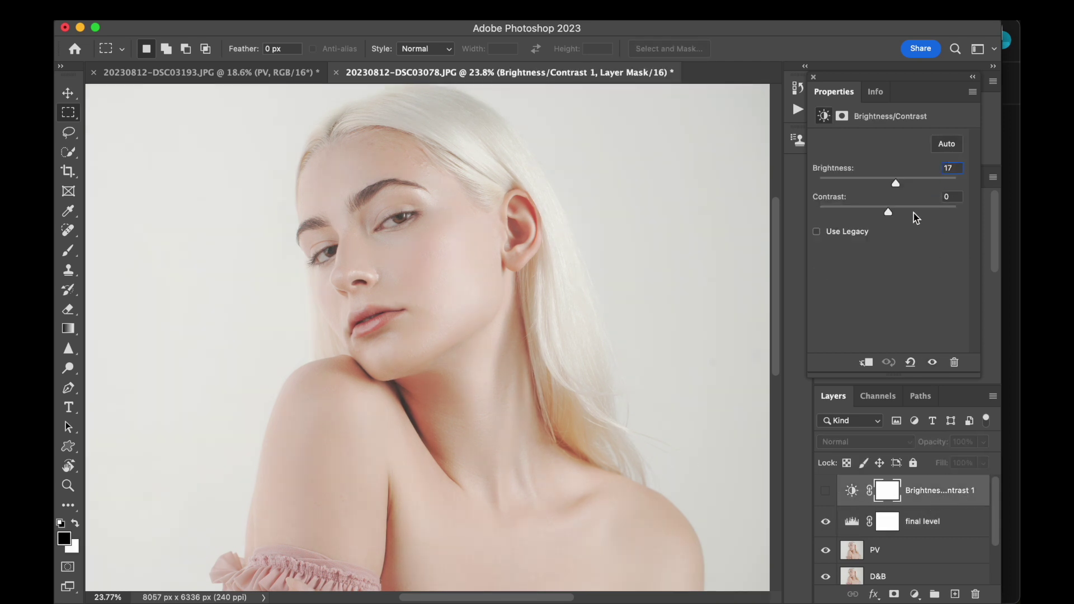
left_click(826, 492)
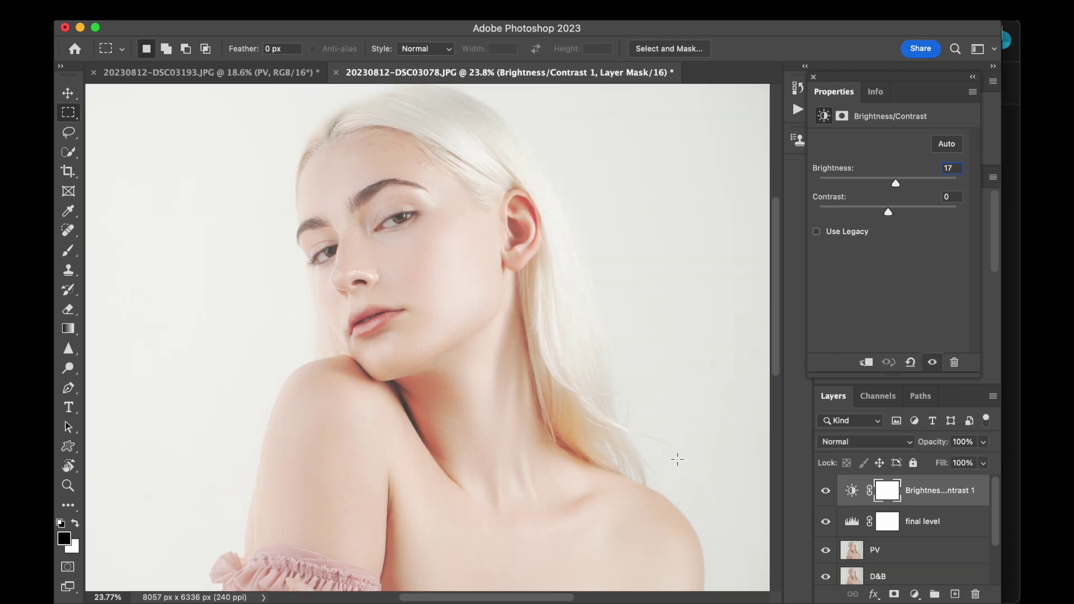
Compare the face in the fully retouched portrait with the original Background layer shown alone.
scroll(677, 459, "down", 3)
scroll(677, 459, "up", 3)
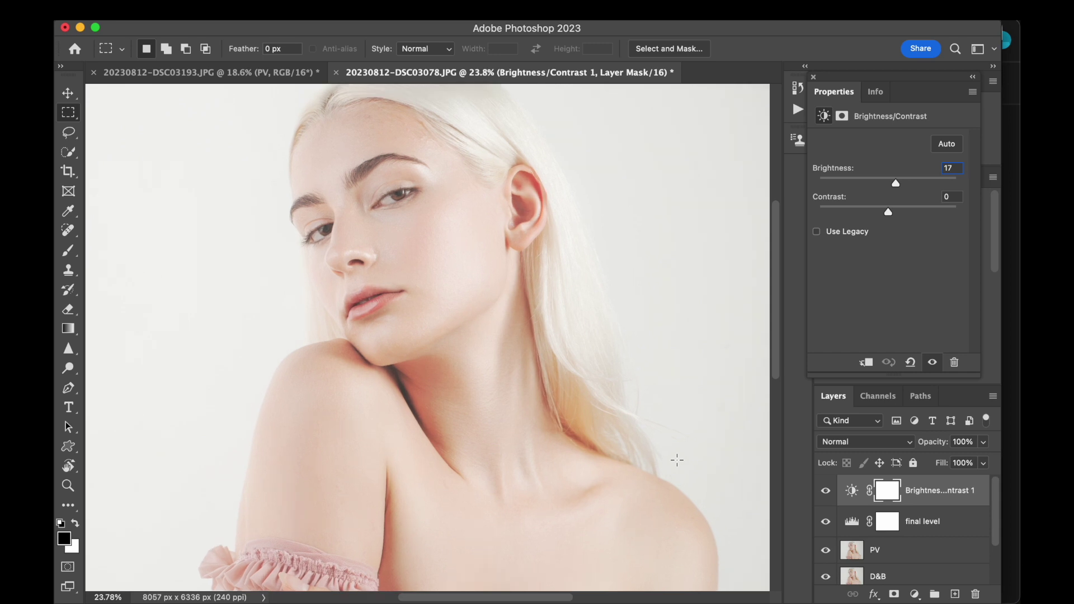
scroll(677, 459, "up", 4)
scroll(677, 459, "down", 2)
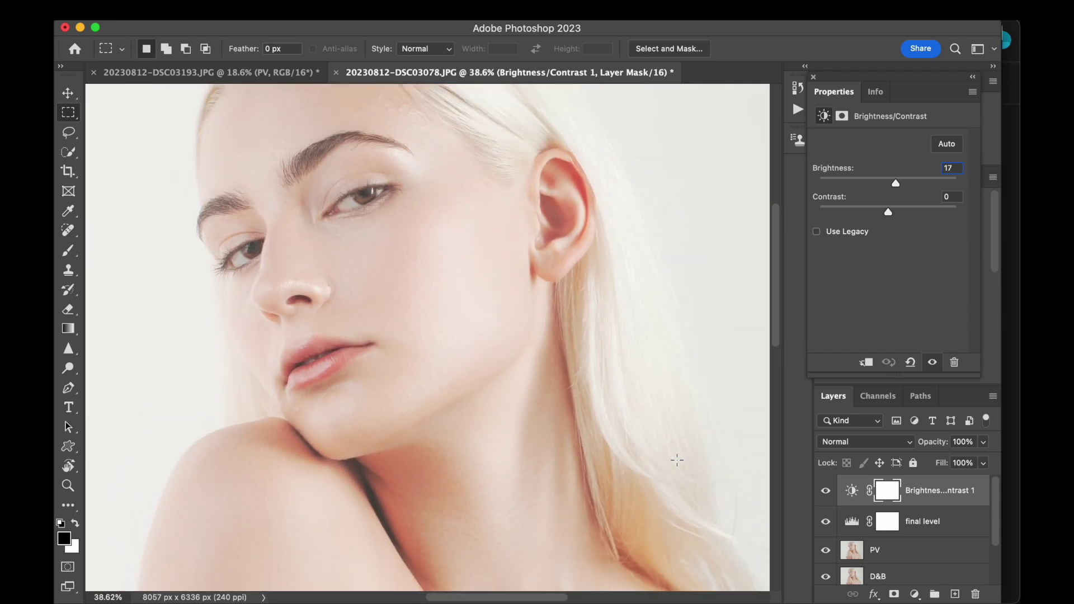
scroll(853, 565, "down", 2)
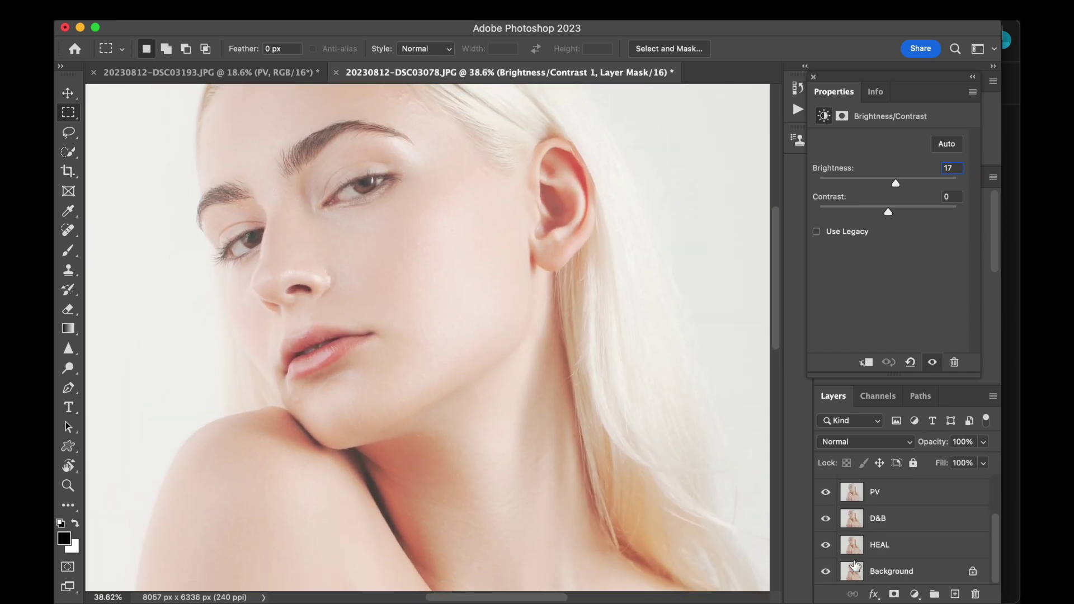
left_click(823, 573, "alt")
left_click(823, 573, "alt")
left_click(823, 573, "alt")
left_click(823, 573, "alt")
Show only the Background layer, examine the skin and mole on the neck, and restore all layers.
scroll(635, 468, "down", 3)
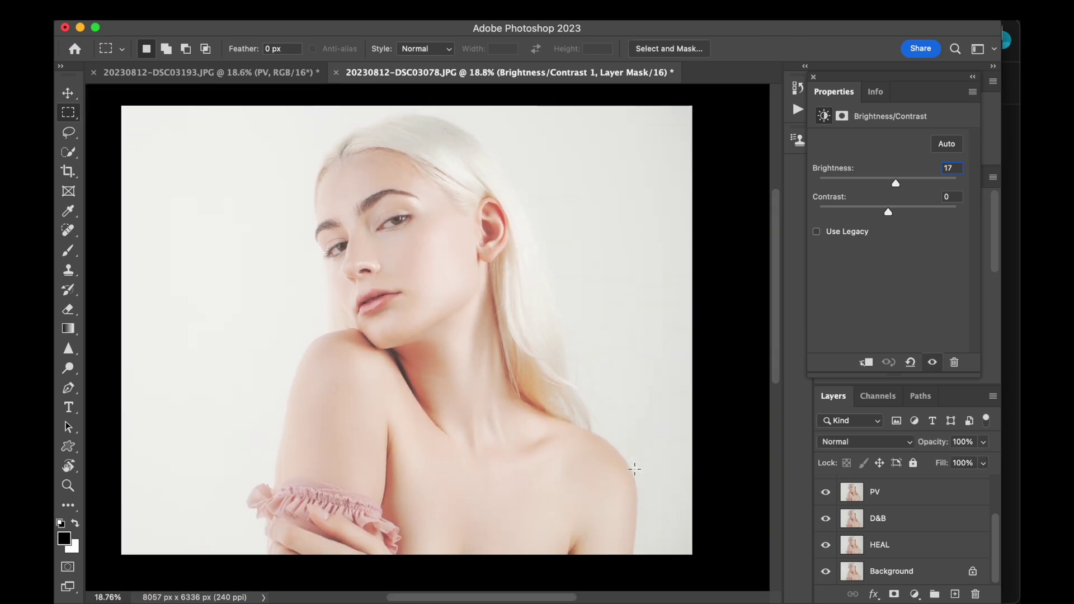
left_click(826, 572, "alt")
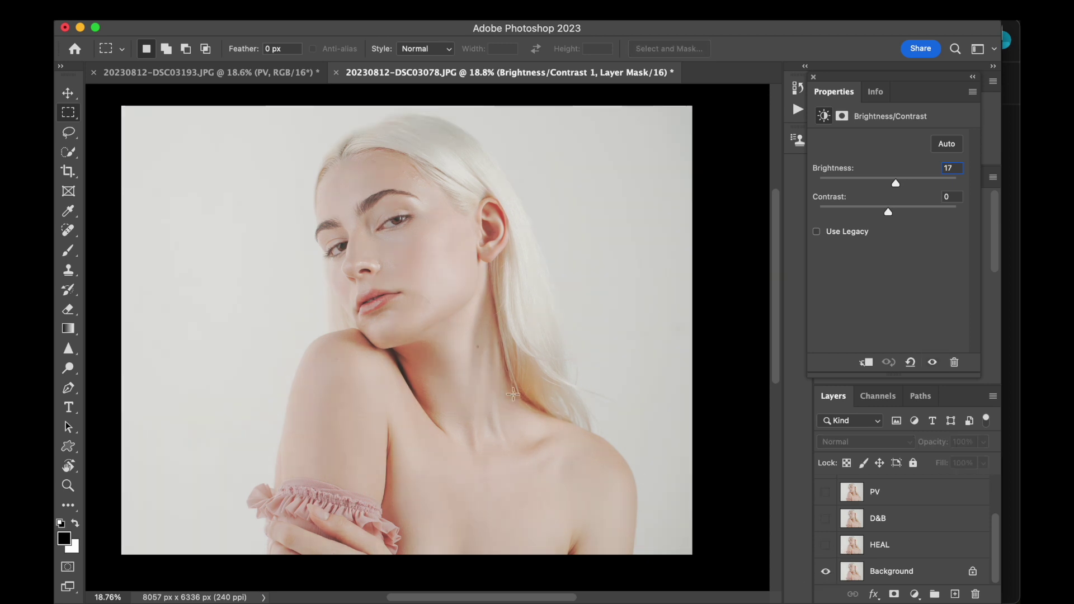
scroll(512, 393, "up", 5)
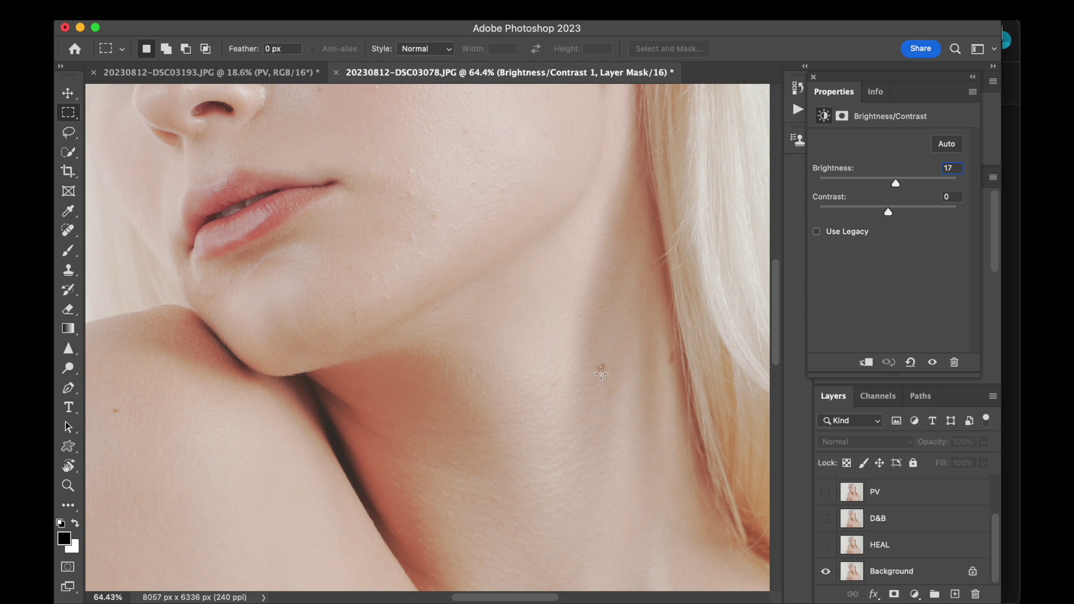
scroll(602, 373, "up", 3)
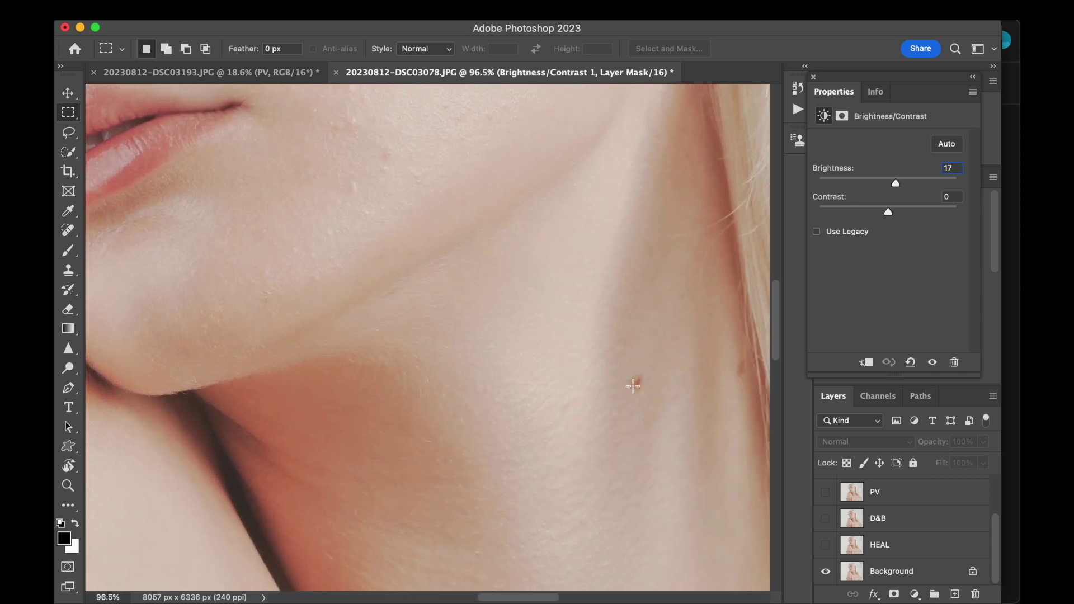
left_click(826, 572, "alt")
Compare the skin around the eyes and brows between the full retouch and the Background layer alone.
scroll(710, 425, "down", 3)
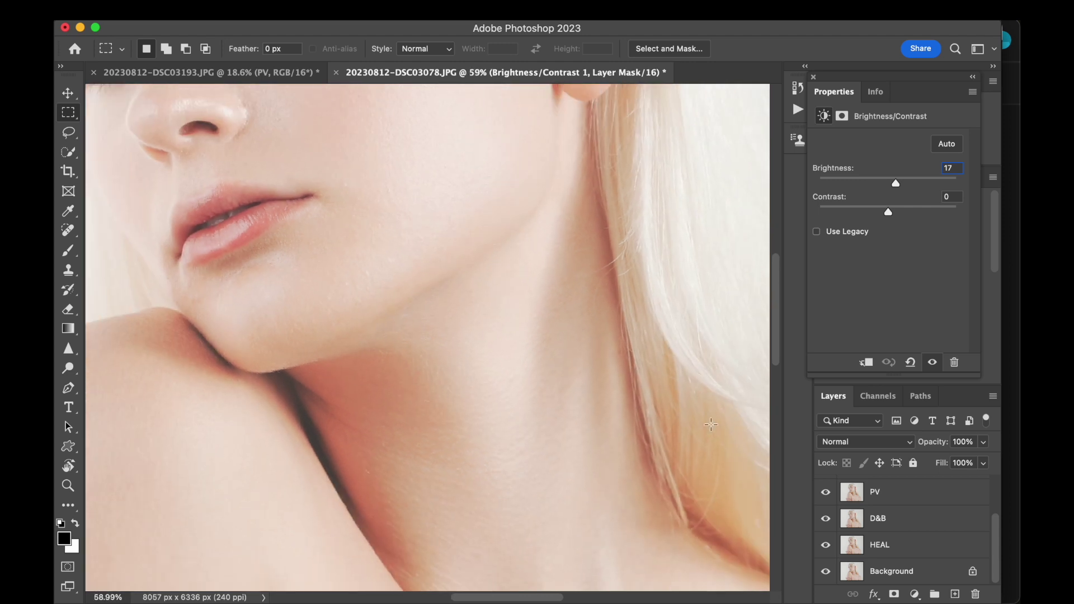
scroll(710, 425, "down", 4)
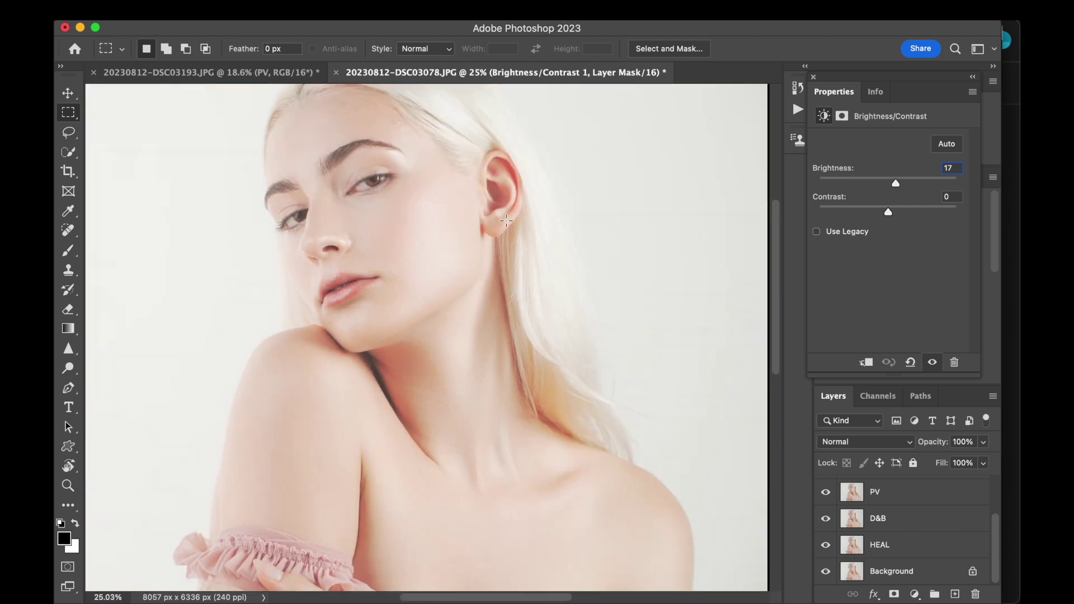
scroll(504, 429, "up", 2)
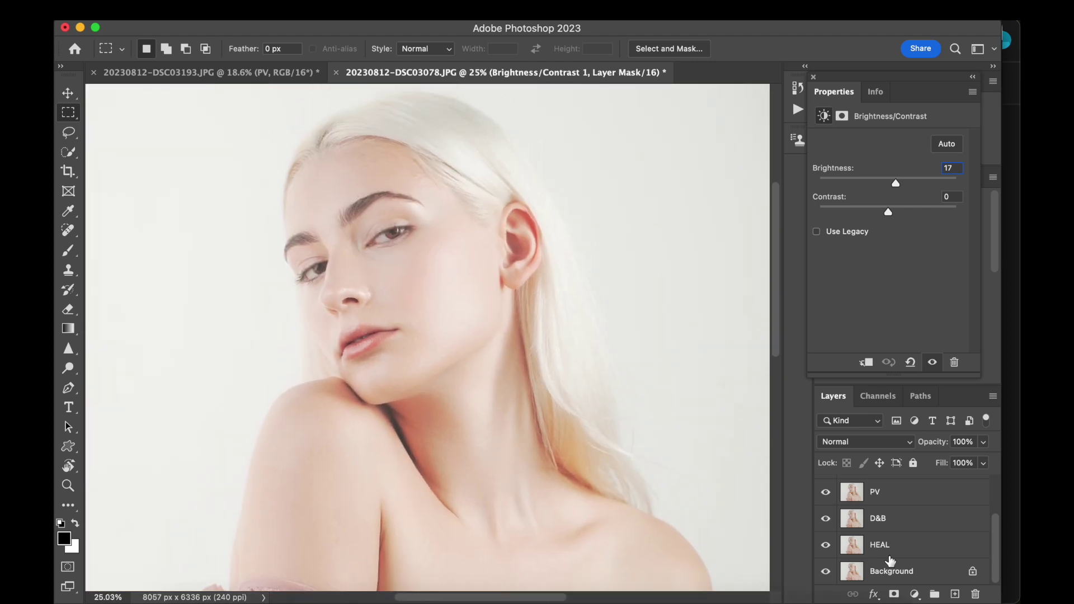
scroll(890, 559, "up", 2)
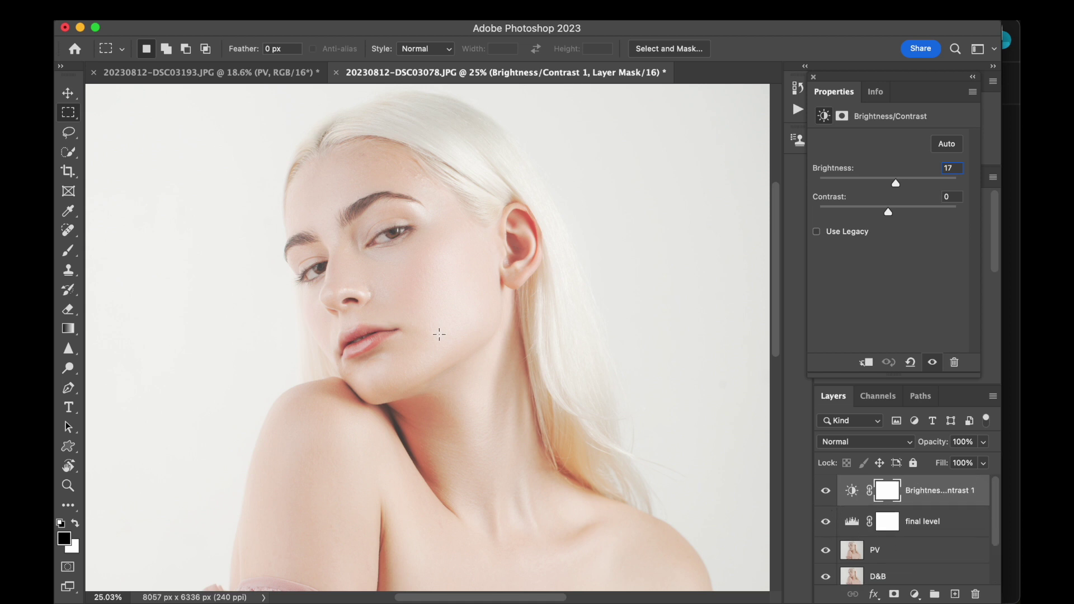
scroll(439, 334, "up", 5)
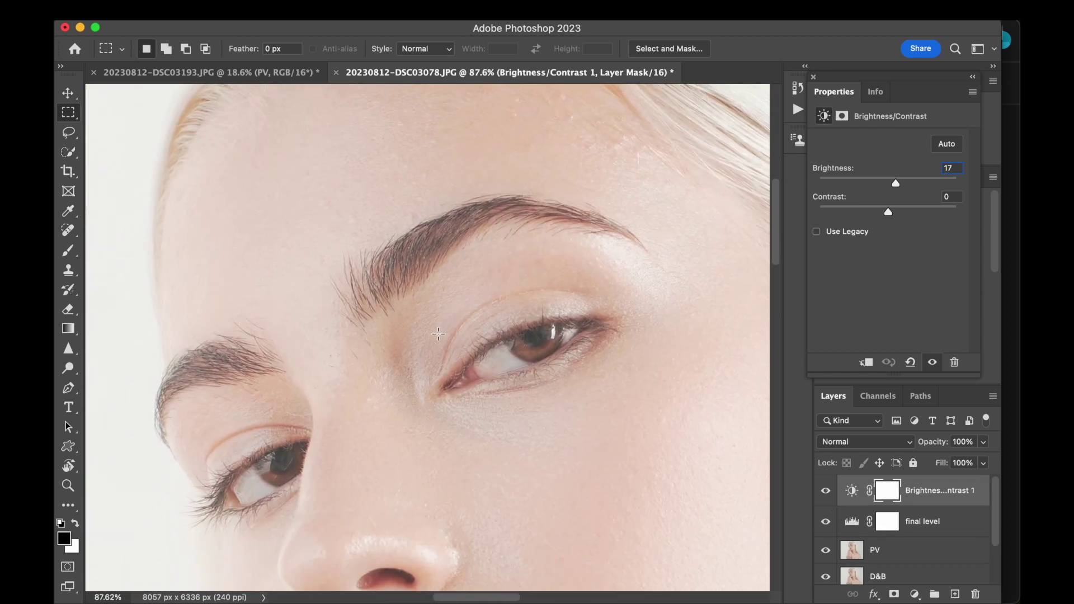
scroll(826, 511, "down", 3)
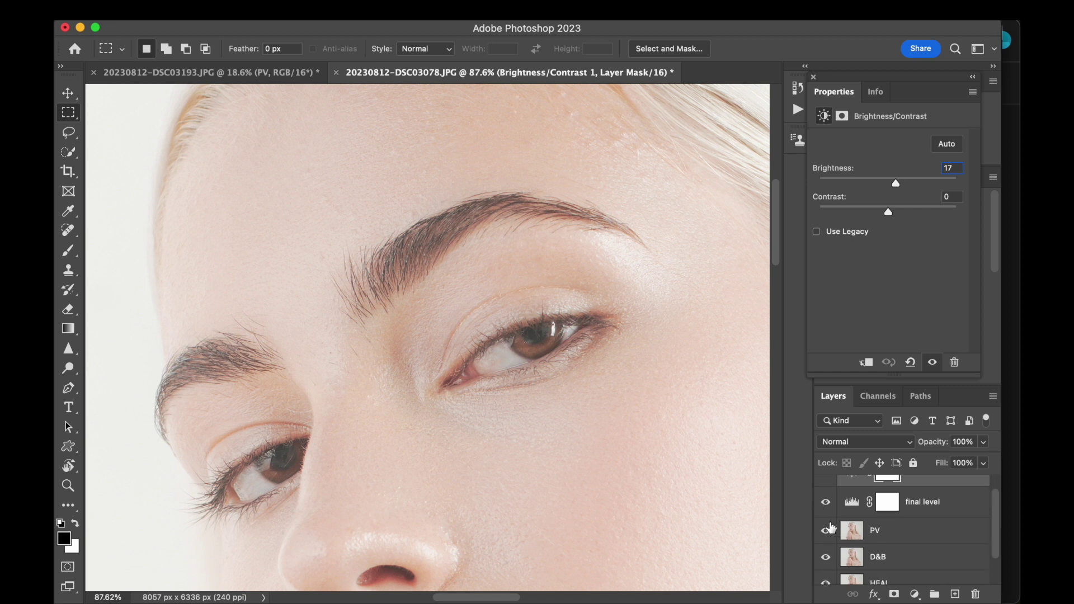
left_click(826, 570, "alt")
left_click(825, 571, "alt")
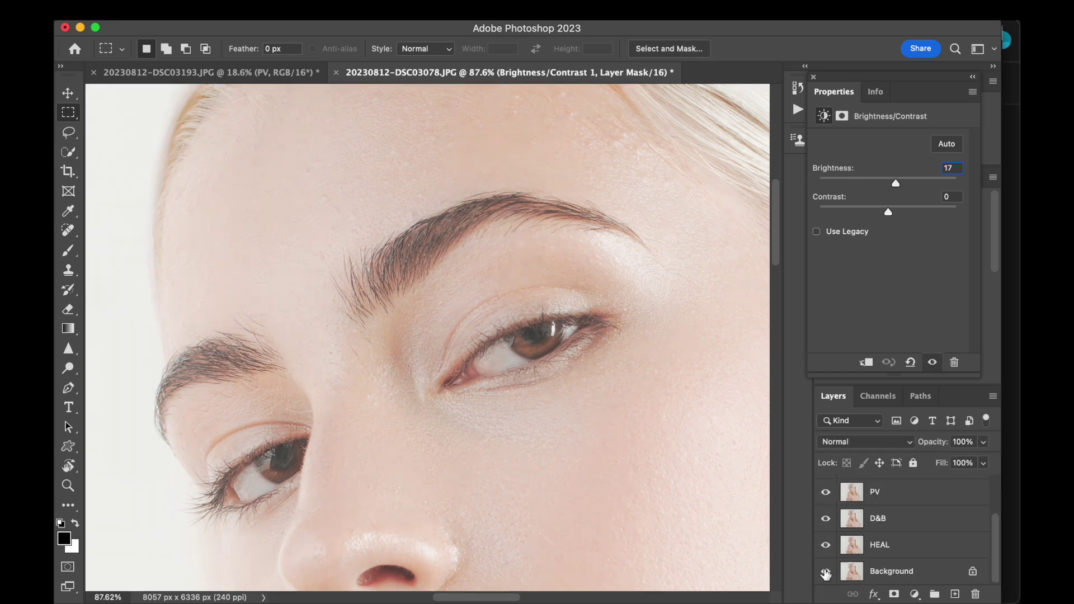
left_click(825, 571, "alt")
left_click(825, 571, "alt")
Switch to 20230812-DSC03193.JPG and examine the face with only the Background layer shown.
scroll(531, 349, "down", 10)
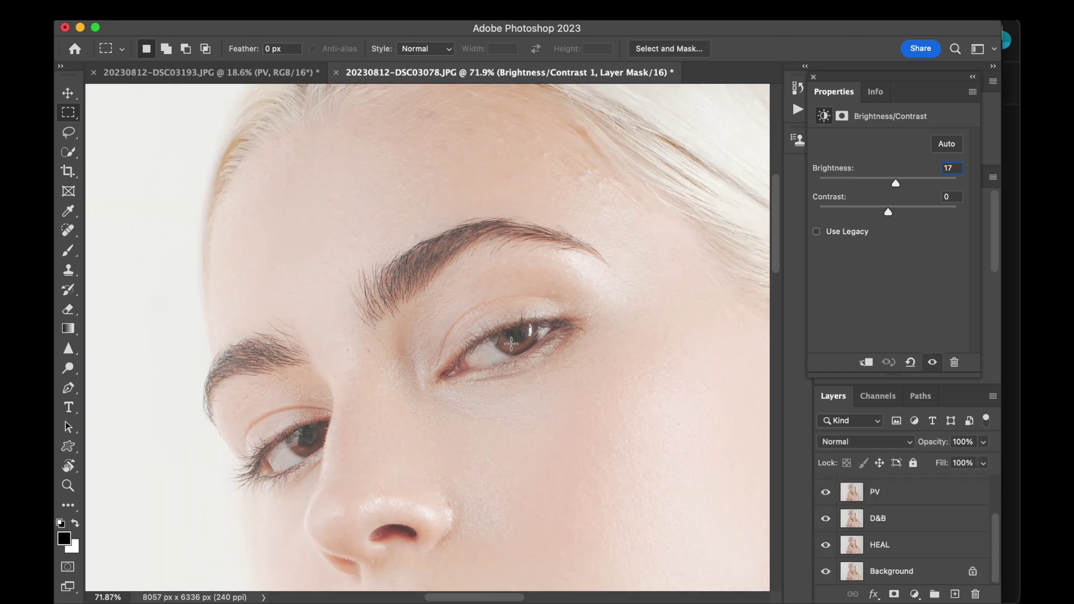
scroll(511, 344, "down", 1)
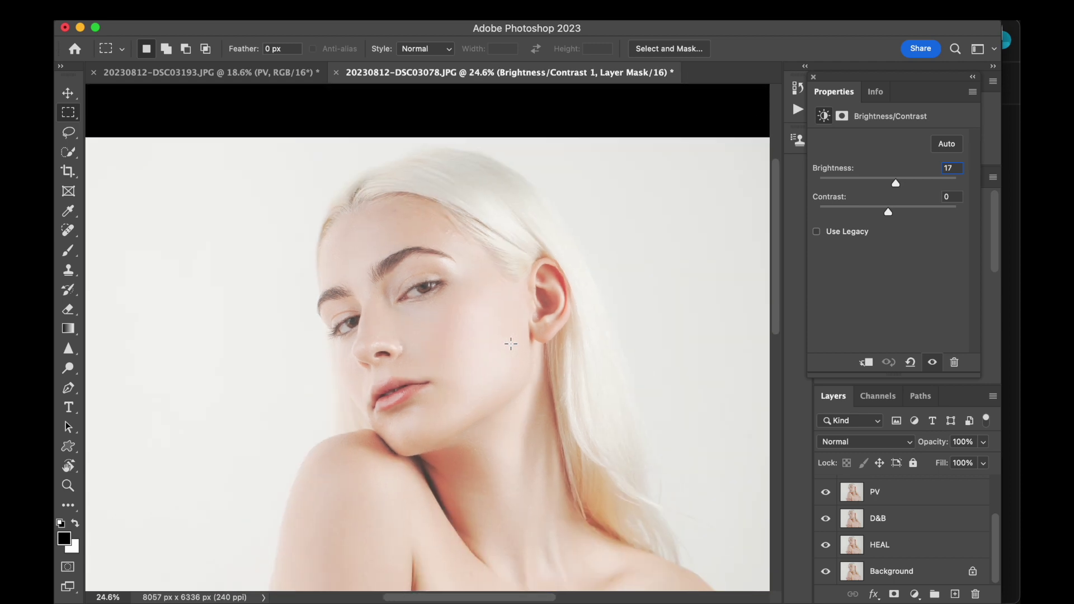
left_click(257, 73)
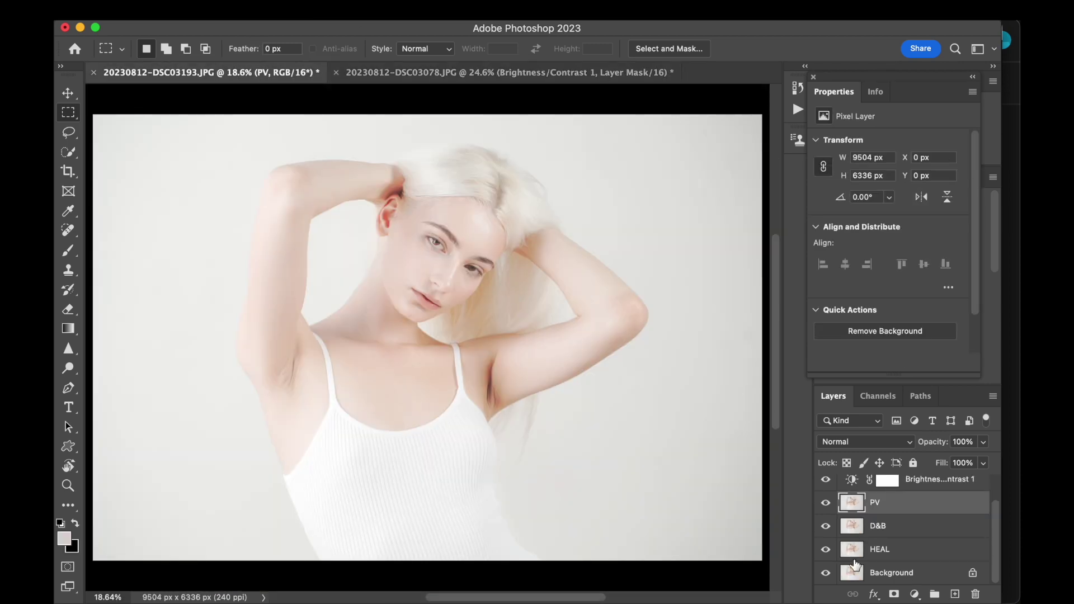
left_click(825, 573, "alt")
scroll(434, 280, "up", 12)
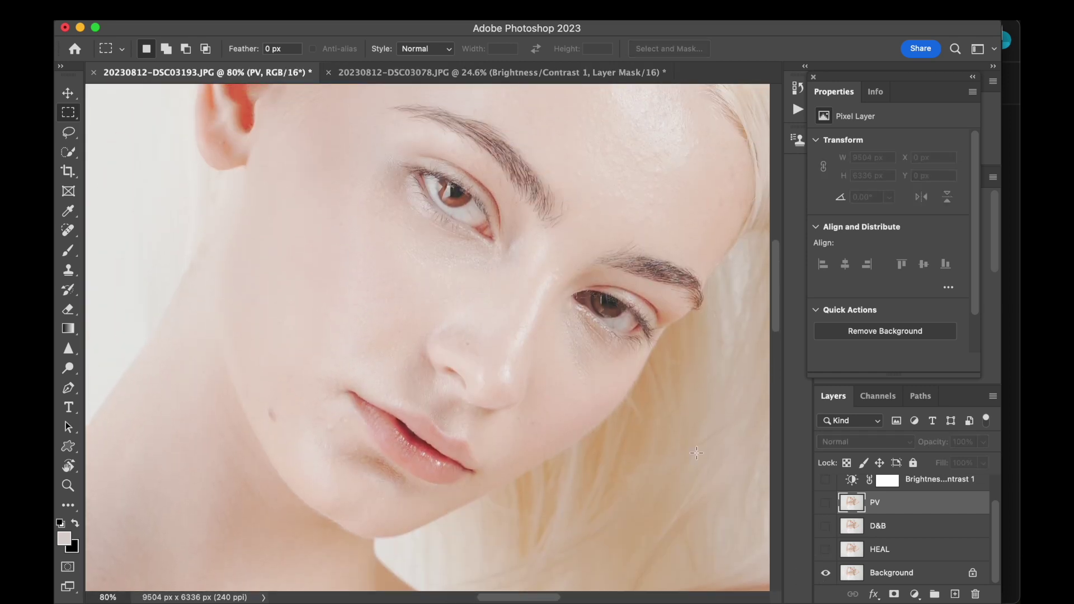
Show the HEAL layer and compare the face with the D&B layer hidden and shown.
left_click(826, 552)
left_click(825, 527)
left_click(826, 528)
left_click(826, 527)
left_click(825, 527)
Show the PV layer and compare the close-up of the face with and without it.
scroll(825, 531, "up", 1)
left_click(826, 528)
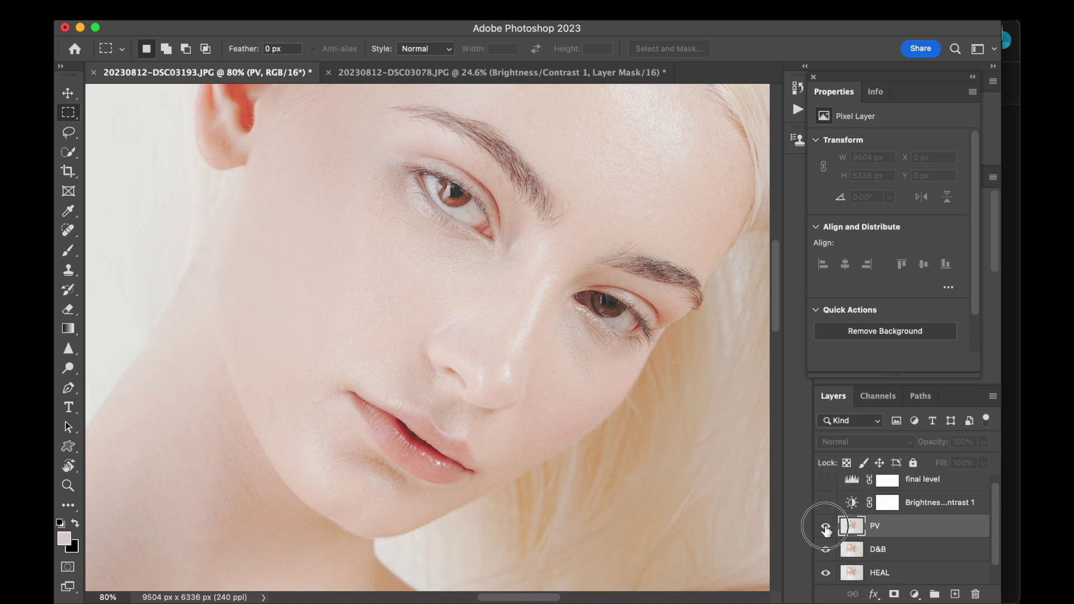
left_click(826, 528)
left_click(826, 528)
left_click(826, 529)
left_click(826, 529)
Compare the skin tones of the wider head-and-arms view with the PV layer hidden and shown.
scroll(637, 470, "down", 5)
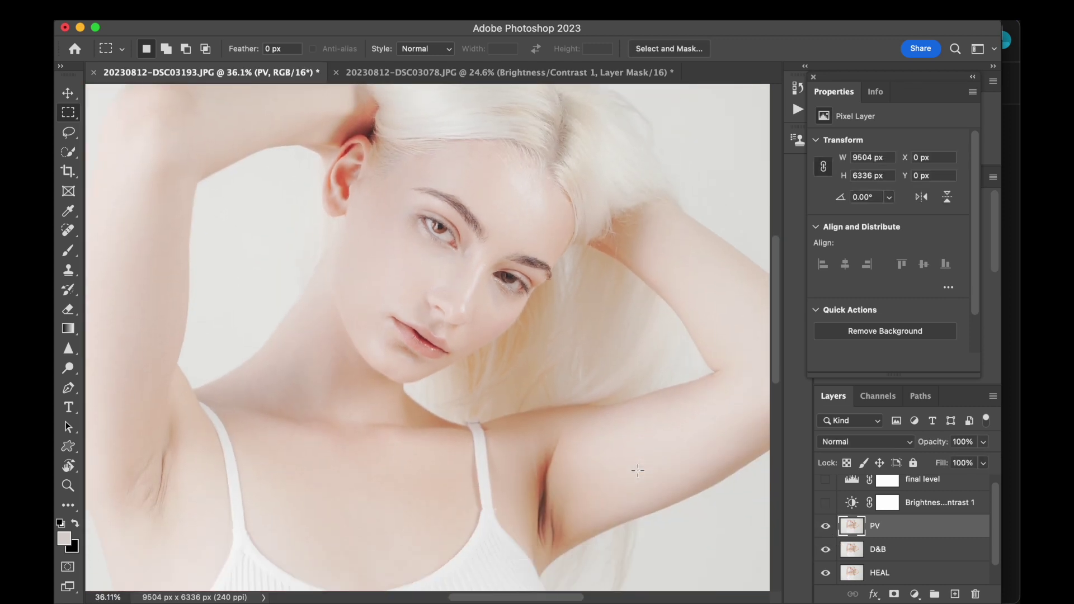
scroll(637, 470, "down", 2)
left_click(826, 529)
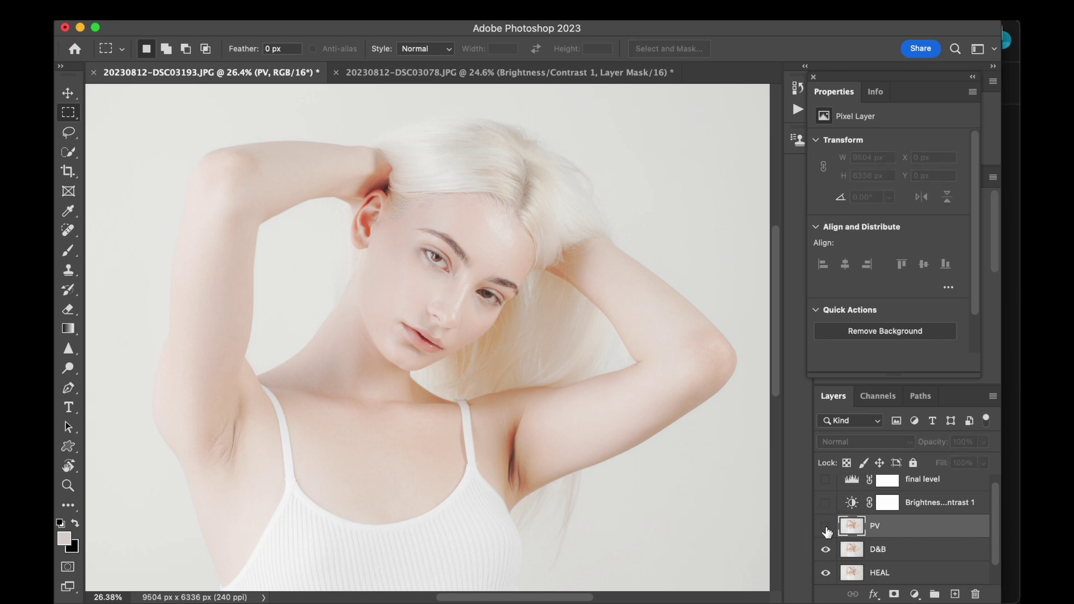
left_click(826, 529)
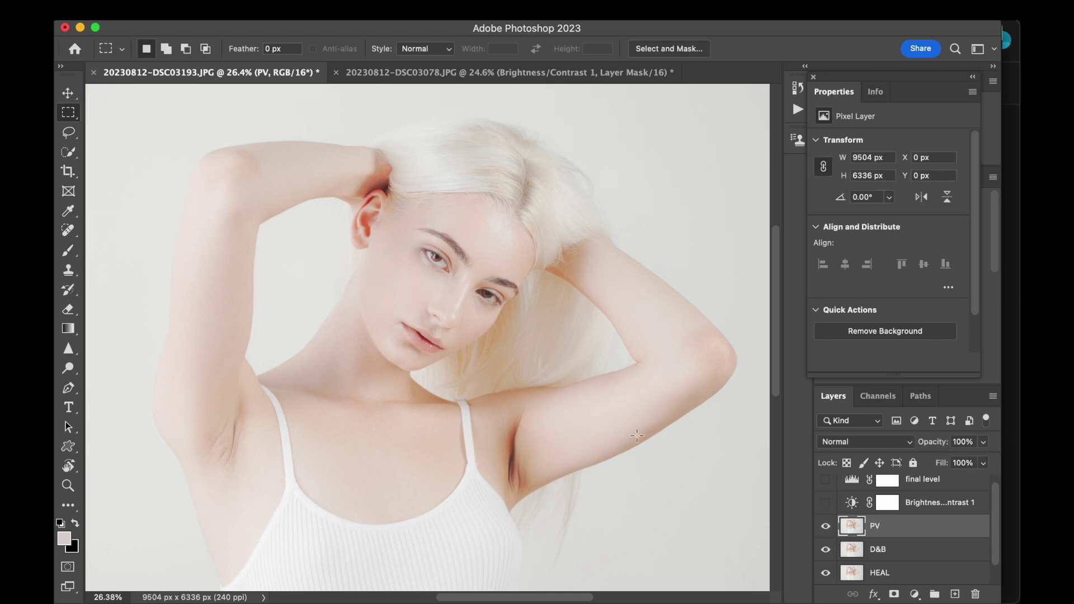
left_click(826, 528)
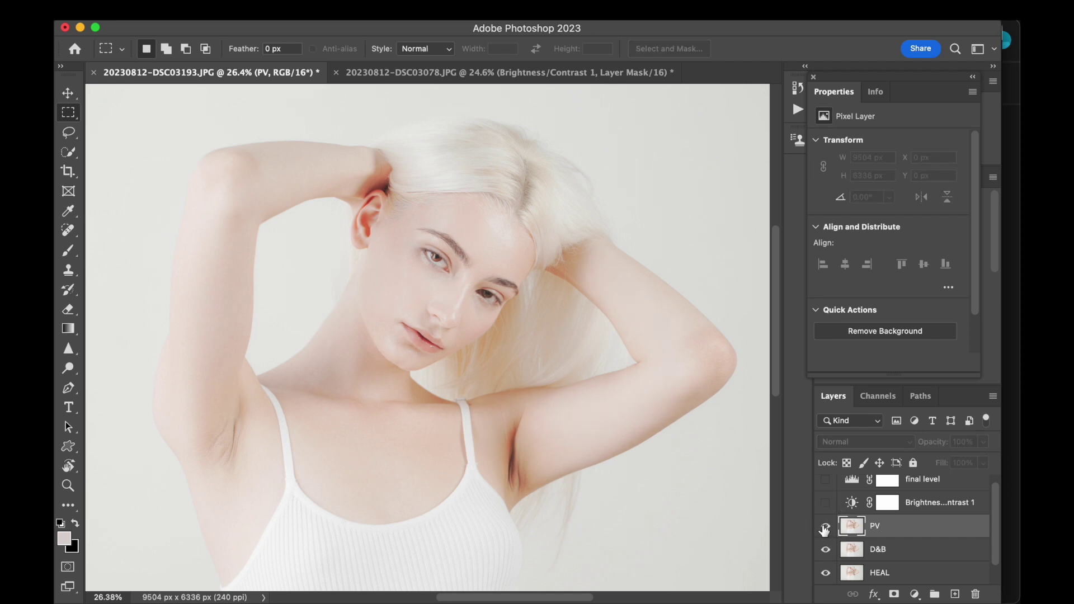
left_click(824, 528)
left_click(824, 528)
left_click(824, 528)
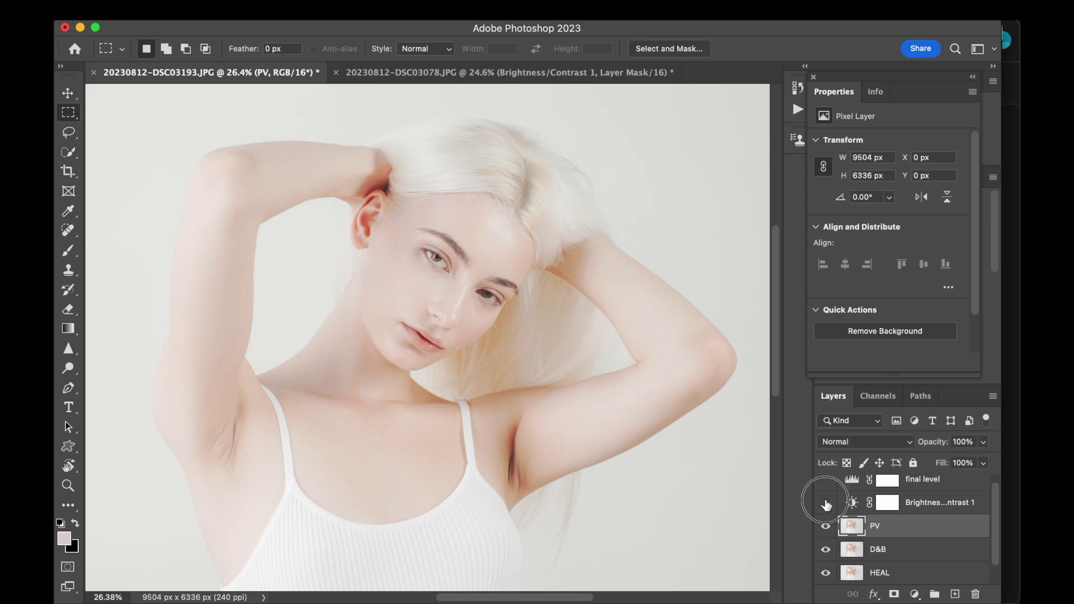
Show the Brightness/Contrast 1 and final level adjustment layers above PV.
left_click(826, 503)
left_click(826, 480)
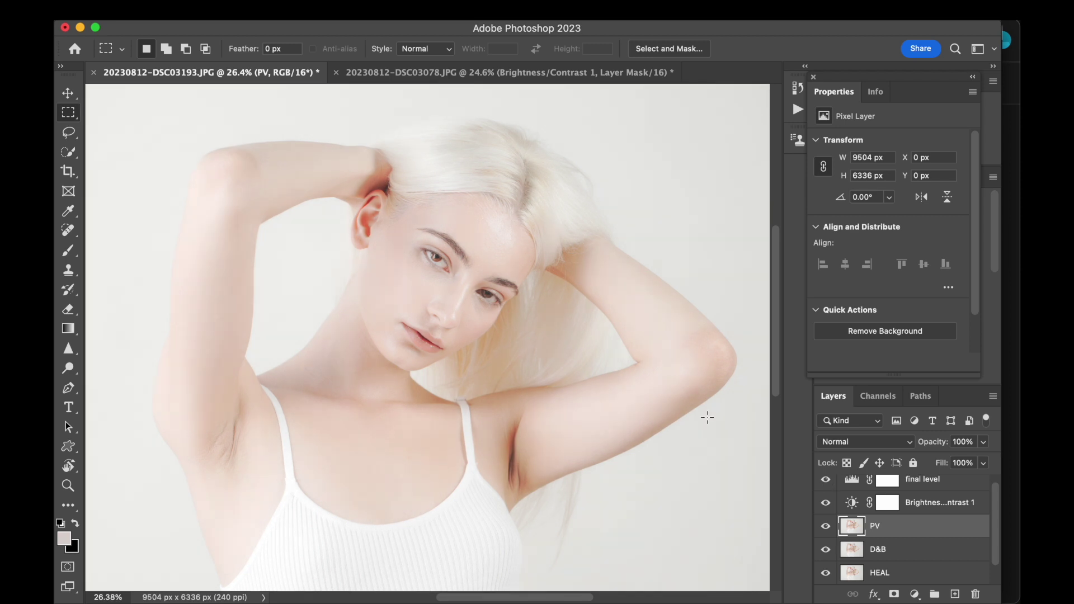
scroll(617, 380, "down", 2)
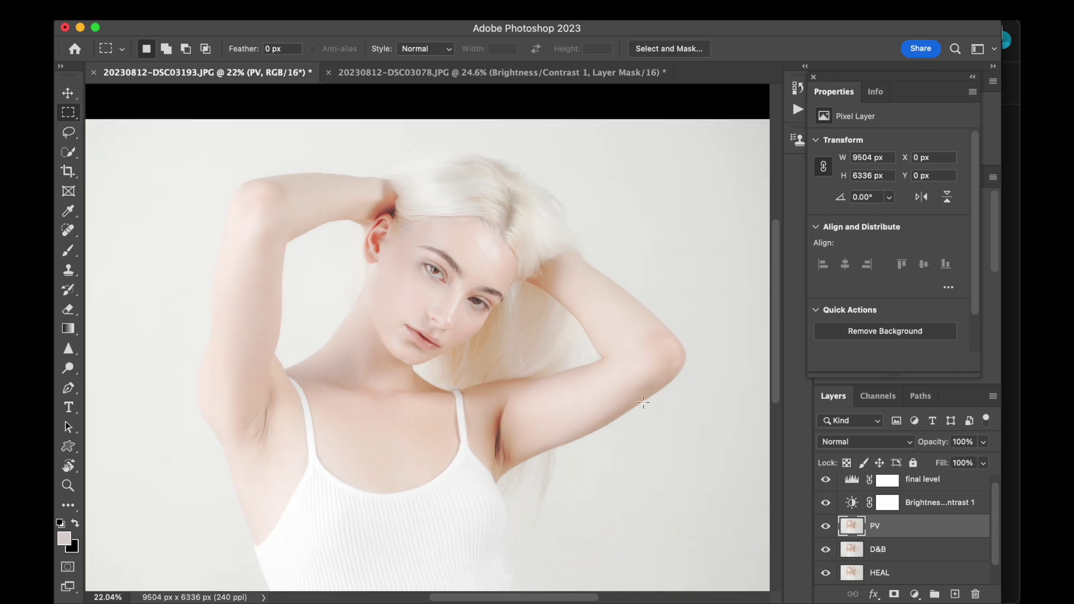
scroll(642, 401, "down", 1)
Display the finished portrait in full screen mode and enlarge it to fill the screen height.
key("f")
key("f")
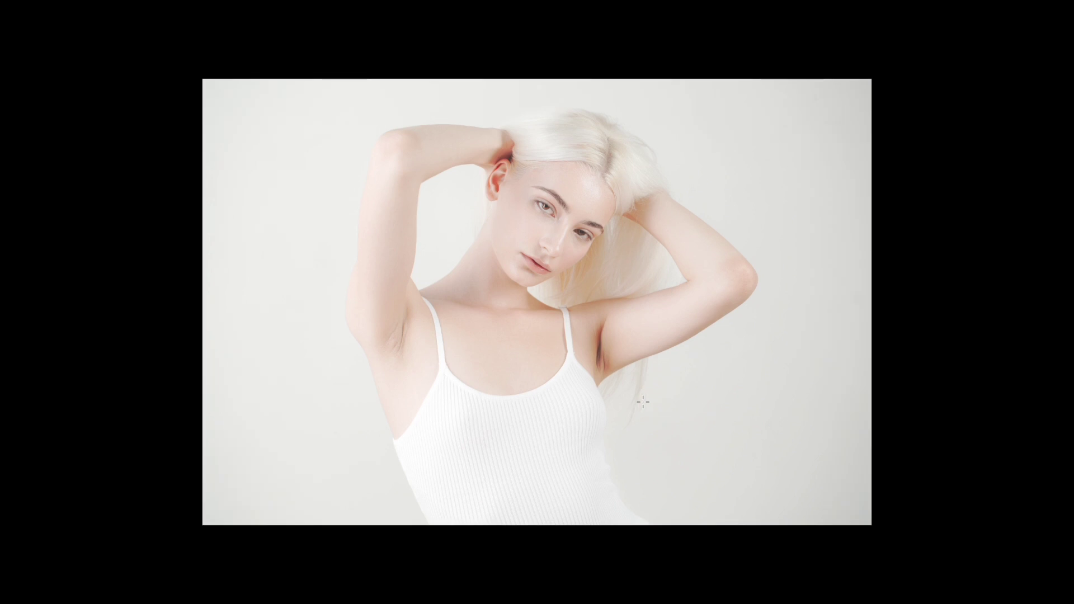
key("ctrl+plus")
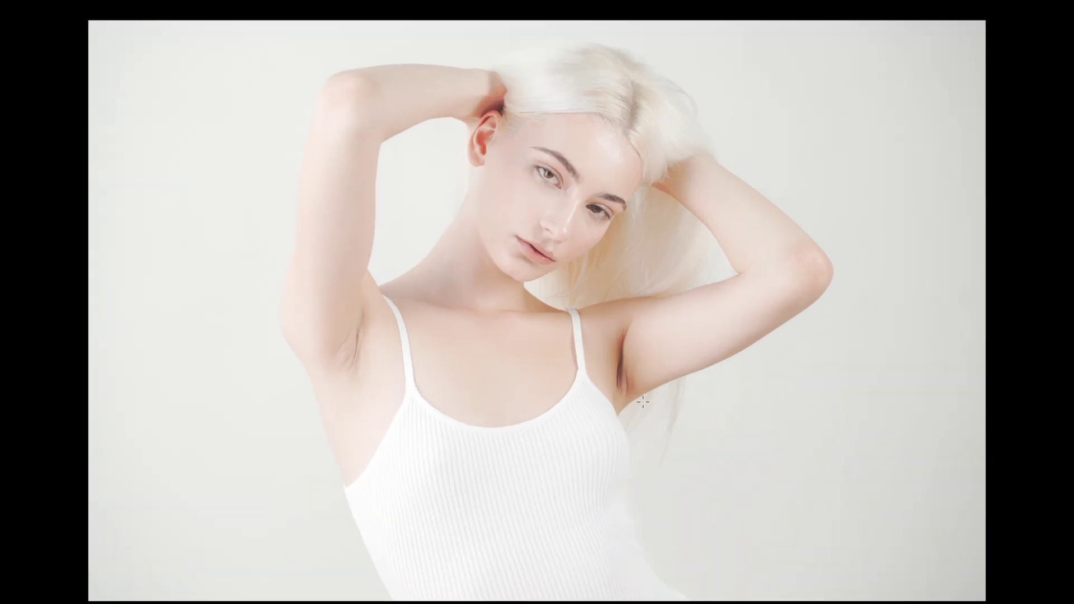
mouse_move(1019, 455)
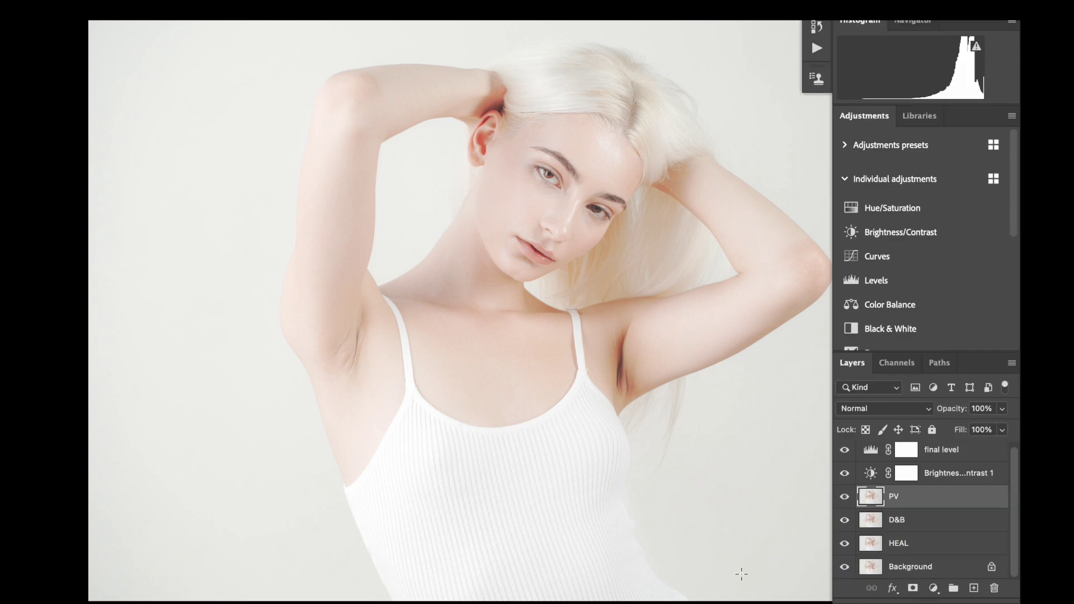